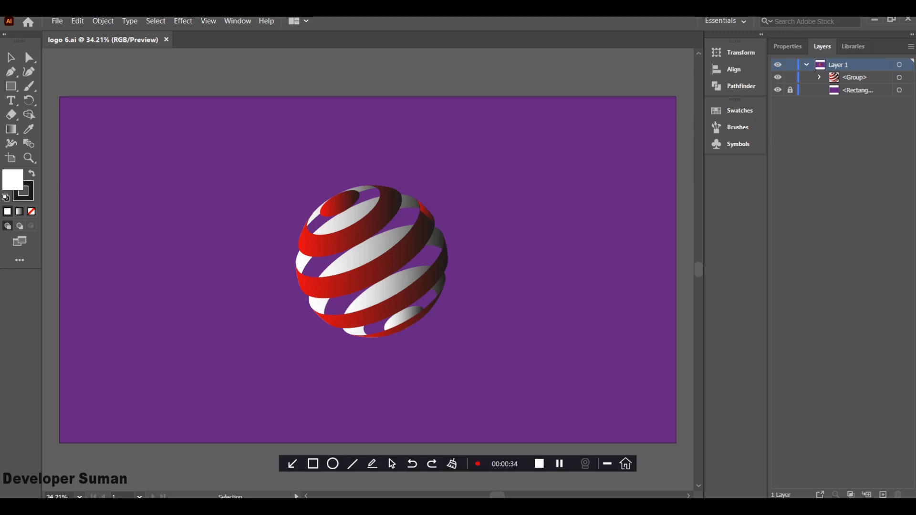
Create a new 1920 x 1080 px landscape document with one artboard in RGB Color
key("v")
key("ctrl+w")
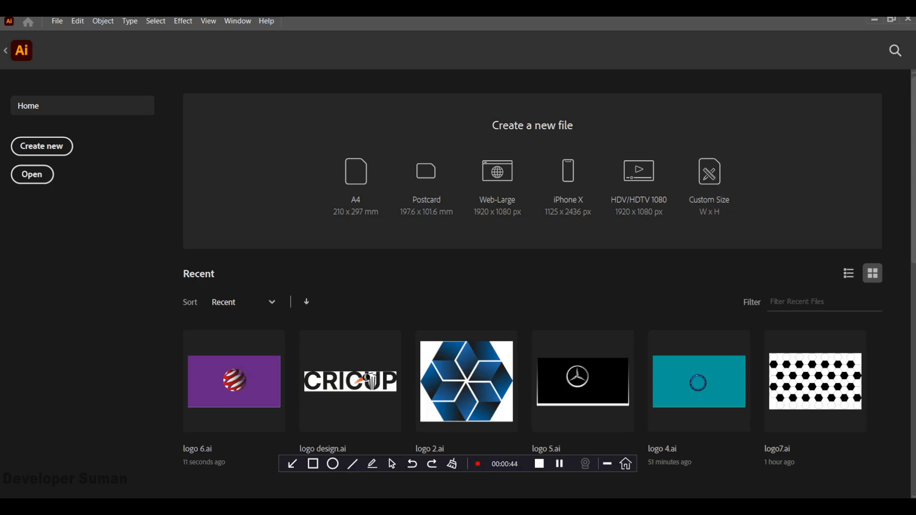
left_click(42, 146)
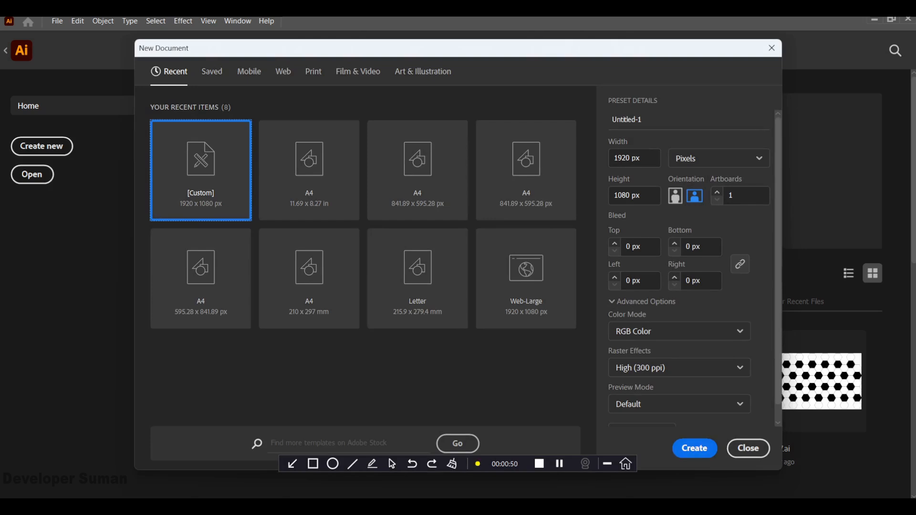
left_click(695, 448)
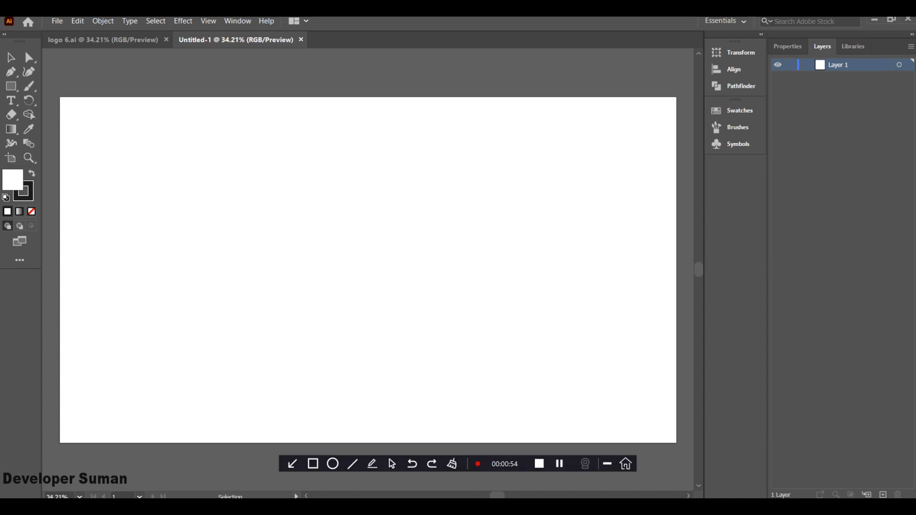
Draw a long, thin horizontal rectangle in the upper part of the artboard and fill it with black
key("m")
left_click_drag(200, 155, 502, 172)
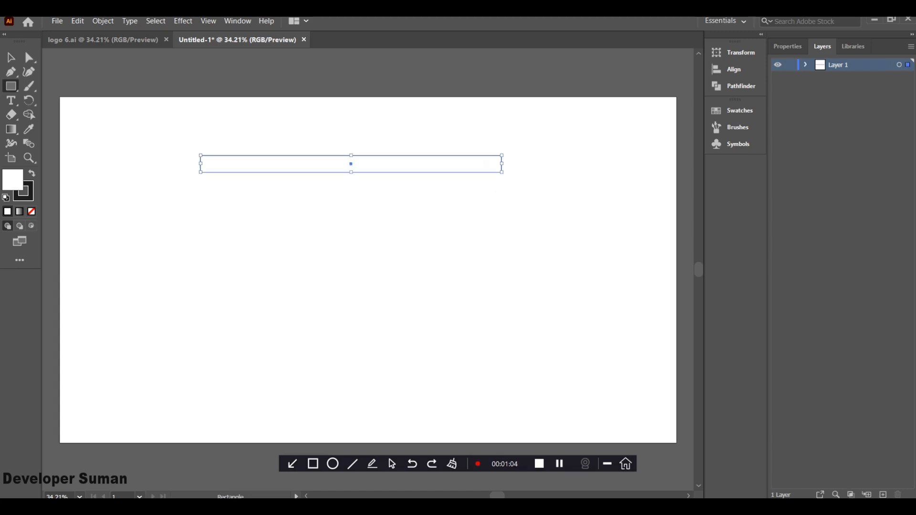
double_click(12, 179)
left_click_drag(422, 308, 433, 334)
left_click(584, 187)
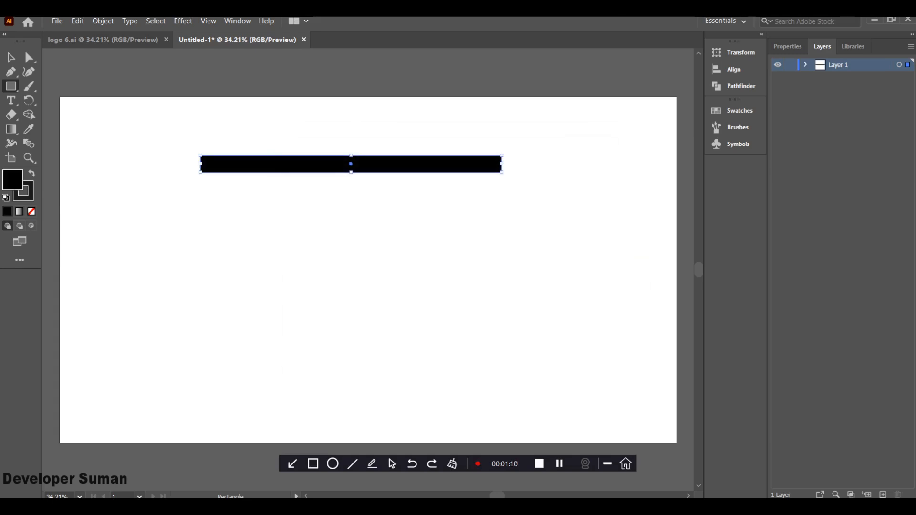
Copy the black bar straight down with a small gap and repeat the copy to make eight evenly spaced bars
key("v")
left_click_drag(351, 164, 351, 194)
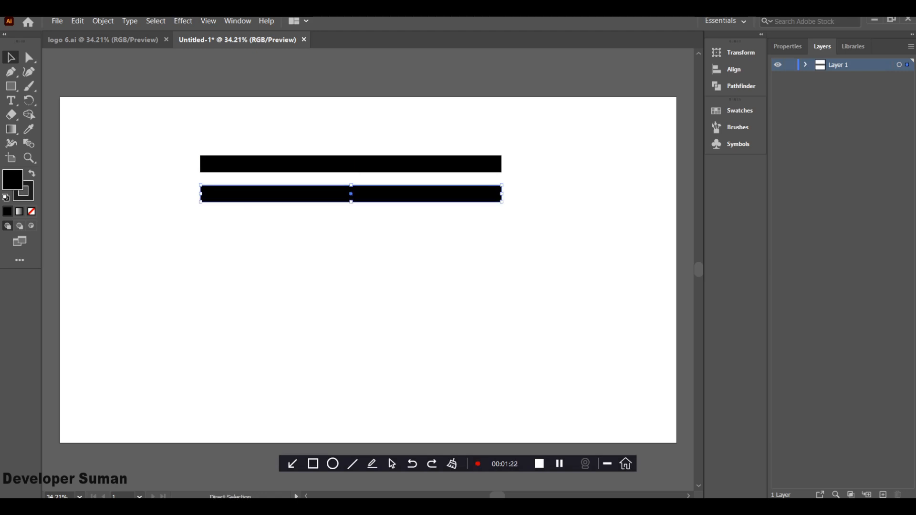
key("ctrl+d")
key("ctrl+d")
key("ctrl+d")
key("ctrl+d")
key("ctrl+d")
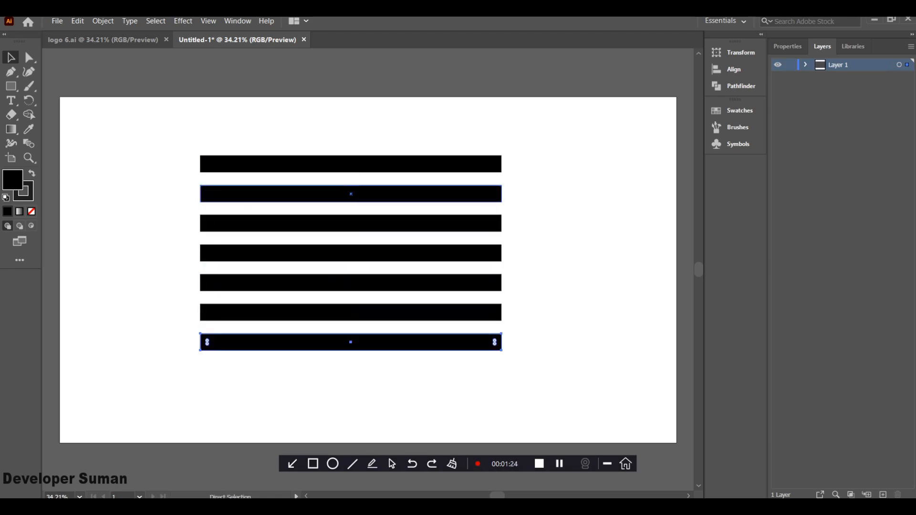
key("ctrl+d")
key("ctrl+shift+a")
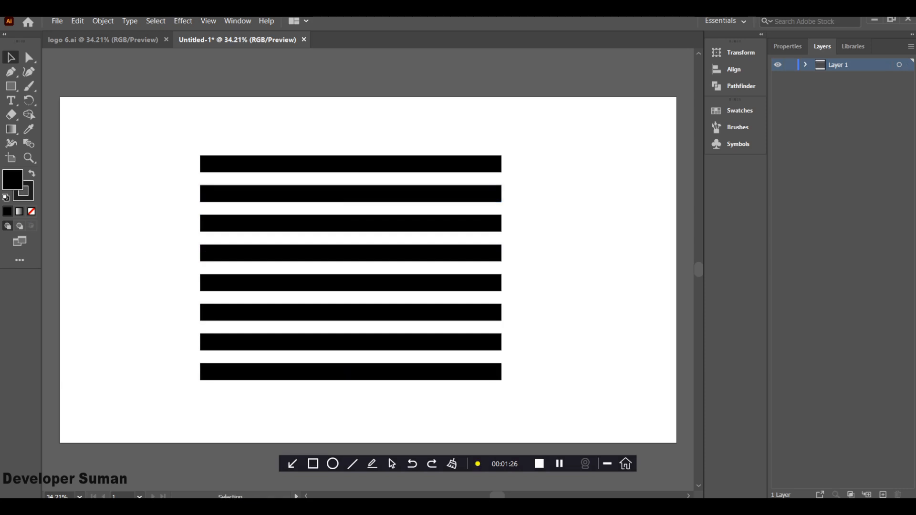
Save all eight bars as a dynamic Movie Clip symbol named New Symbol, and delete the bars from the artboard
left_click_drag(170, 157, 567, 392)
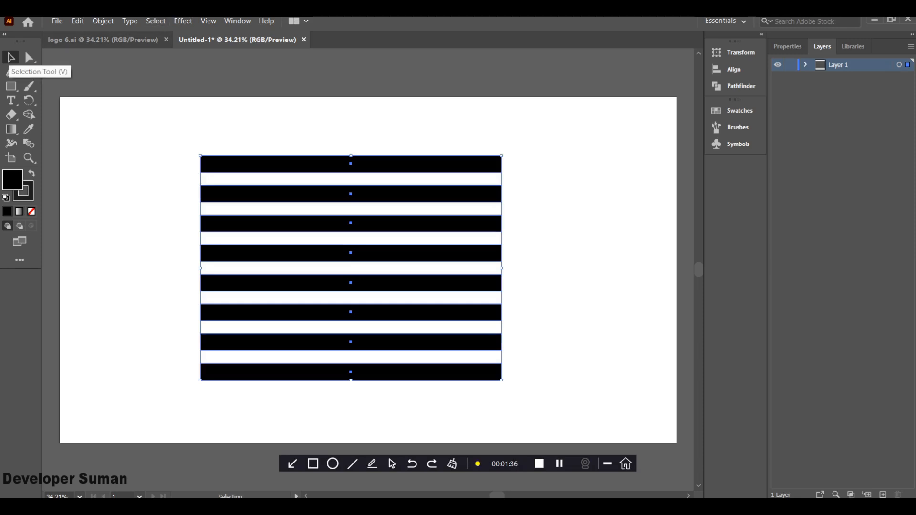
left_click(238, 21)
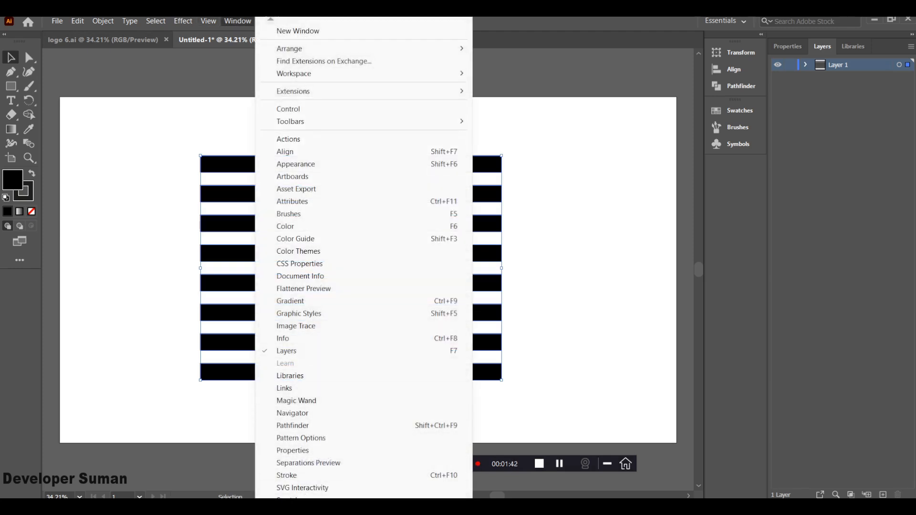
scroll(363, 258, "down", 1)
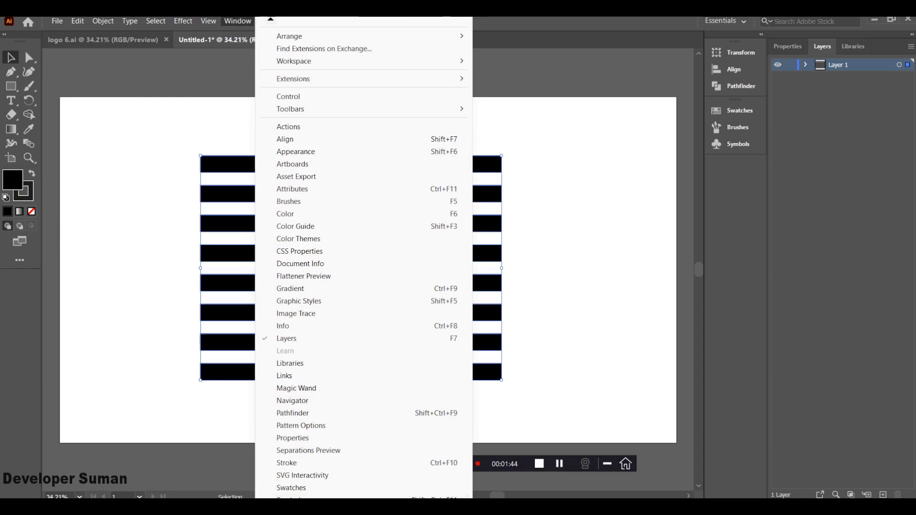
left_click(286, 497)
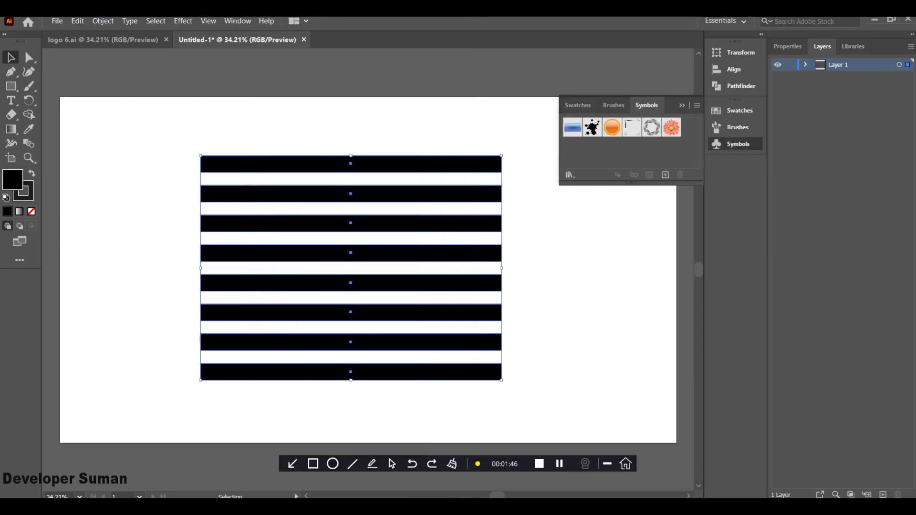
left_click_drag(388, 229, 620, 164)
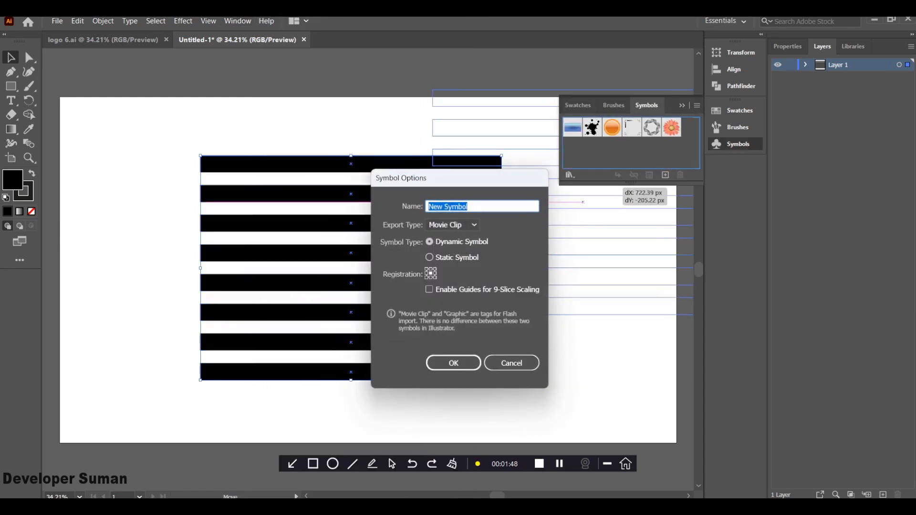
left_click(453, 363)
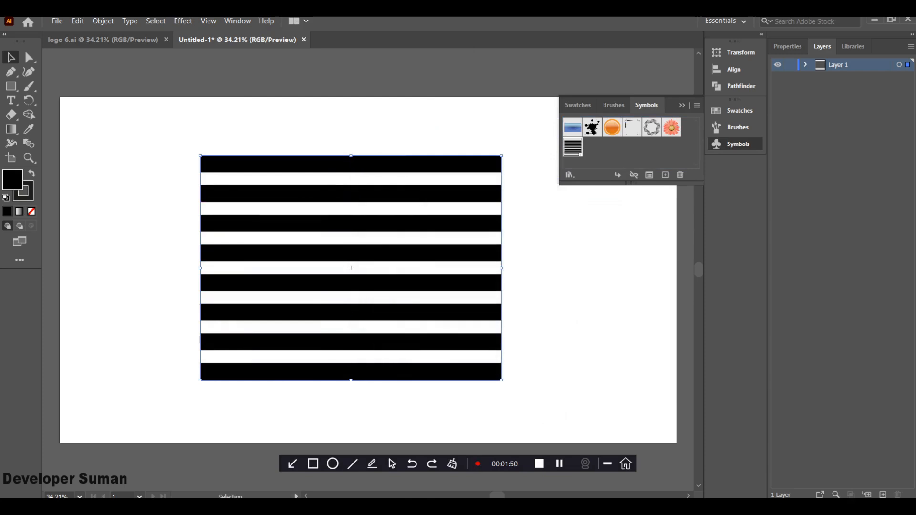
key("ctrl+shift+F11")
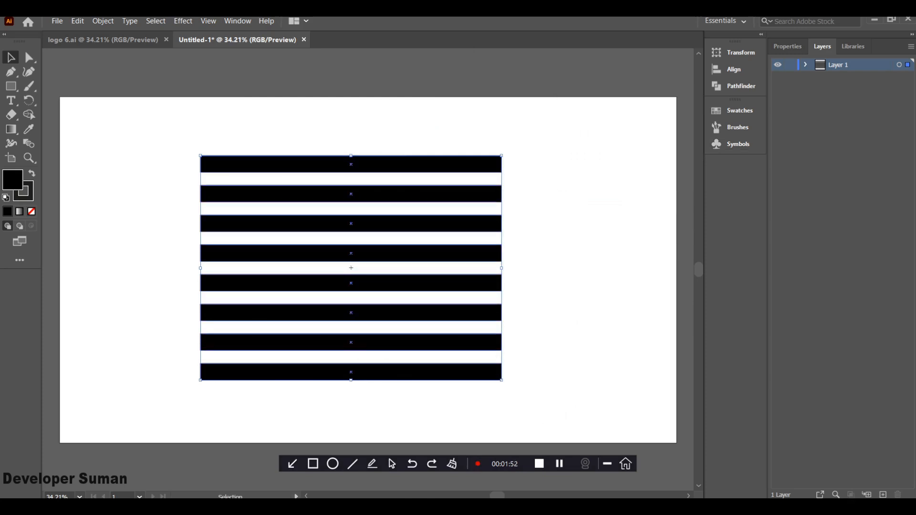
key("Delete")
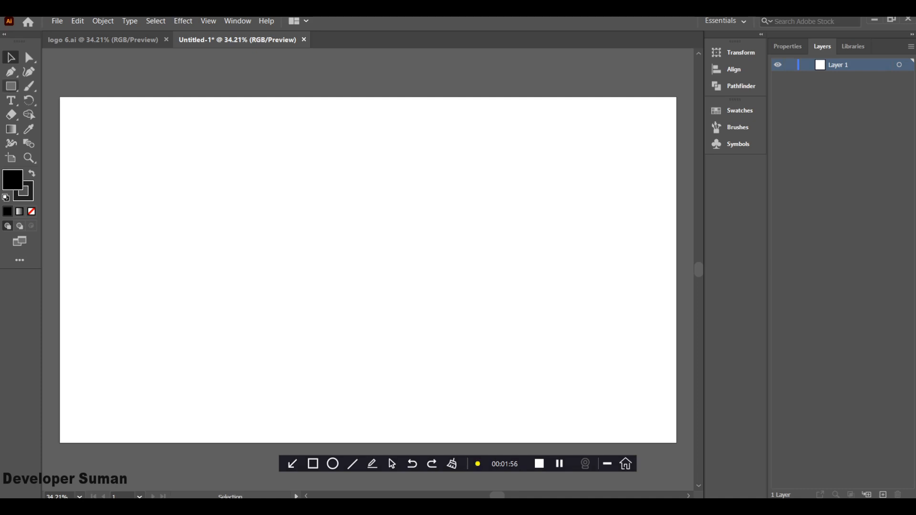
Draw a large black-filled circle around the middle of the empty artboard
left_click_drag(11, 87, 57, 98)
left_click_drag(241, 181, 442, 293)
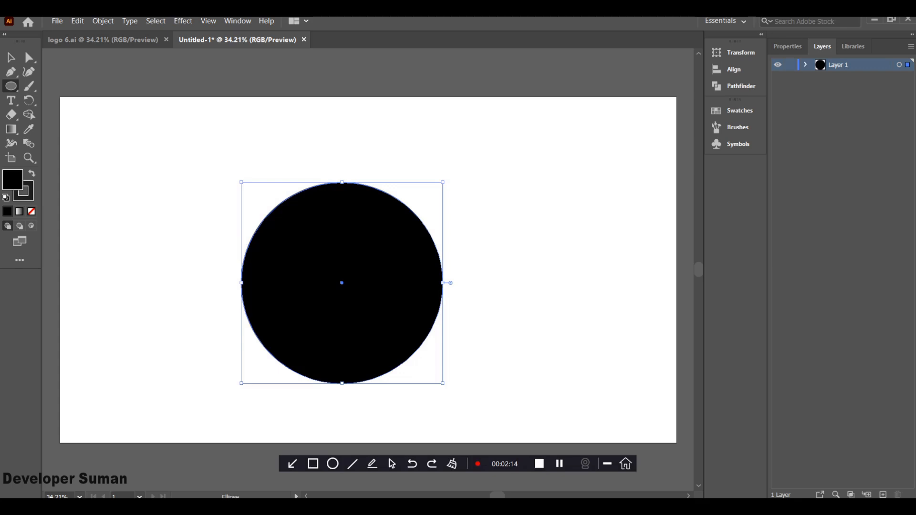
key("v")
key("ctrl+shift+a")
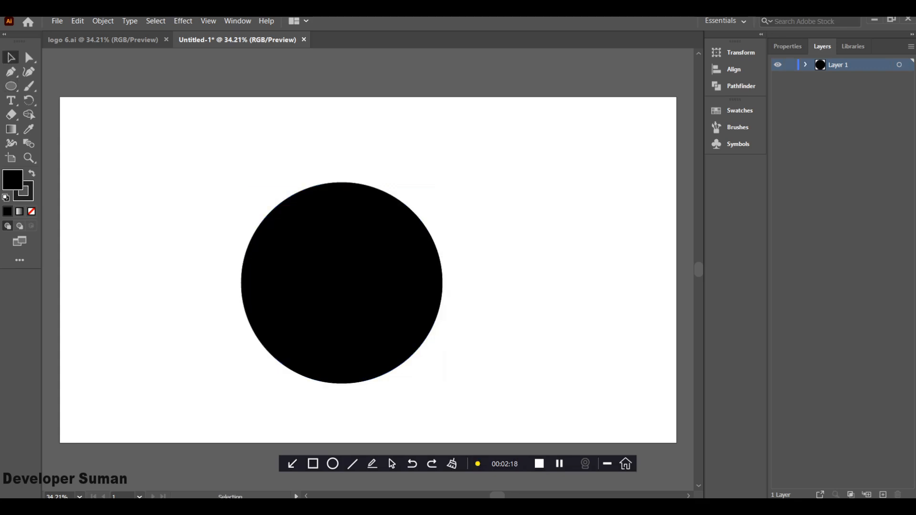
Delete the circle's left anchor point with Direct Selection to leave only the right half
key("a")
mouse_move(202, 160)
left_mouse_down()
mouse_move(501, 375)
mouse_move(520, 399)
left_mouse_up()
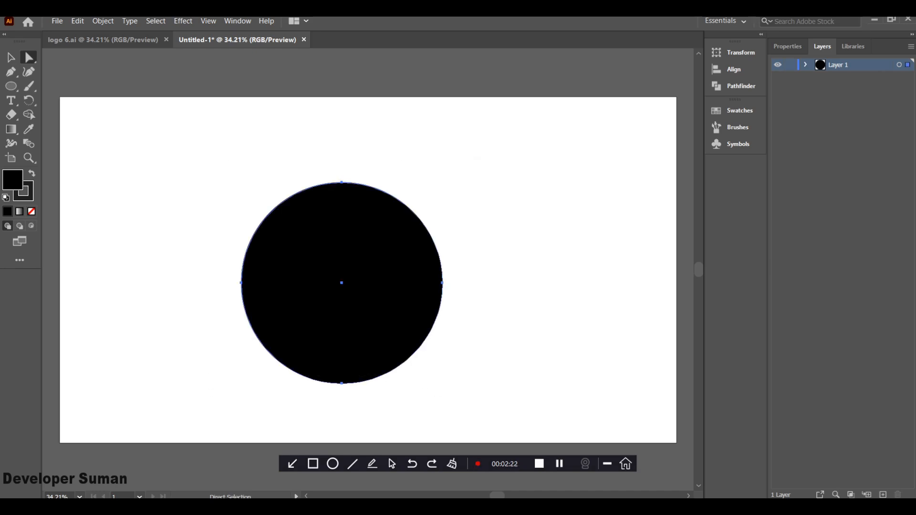
key("ctrl+shift+a")
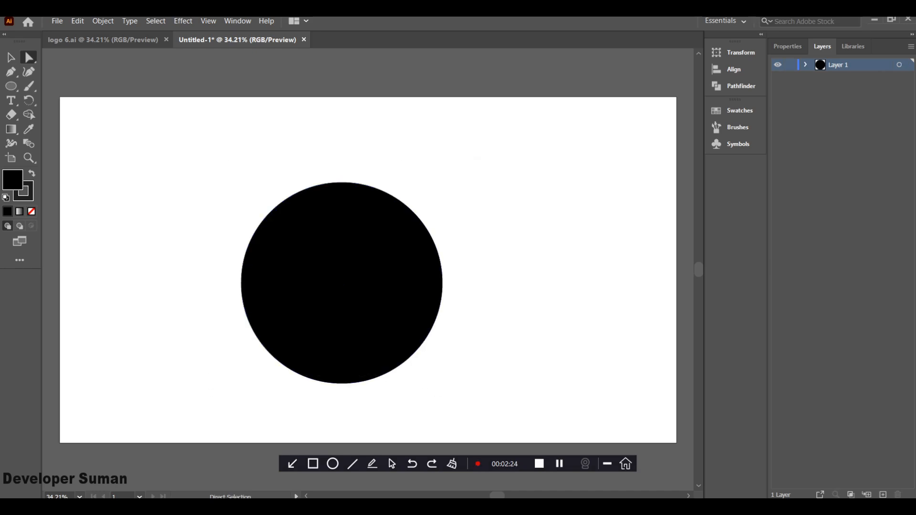
left_click_drag(235, 177, 324, 383)
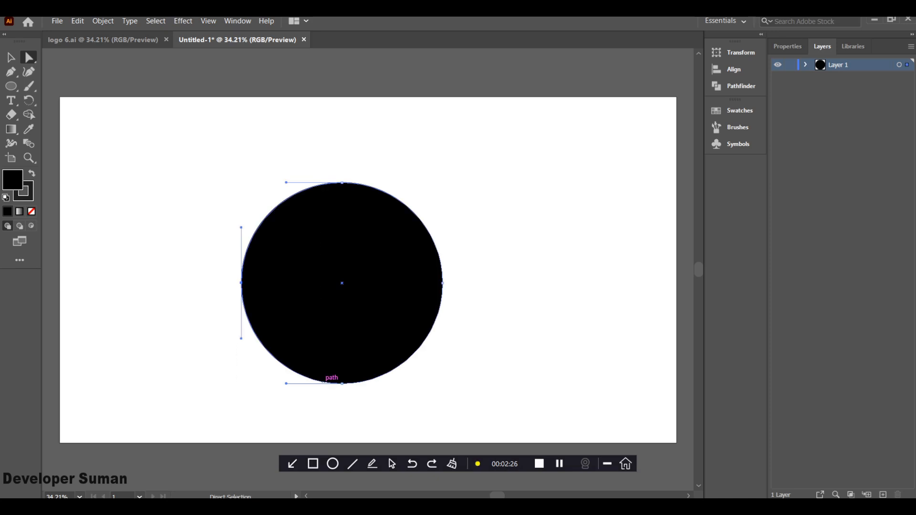
key("Delete")
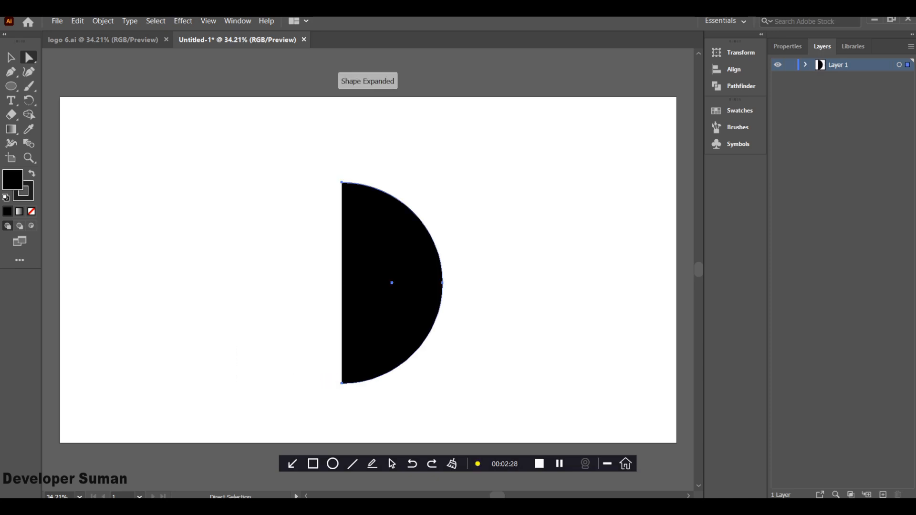
left_click(292, 161)
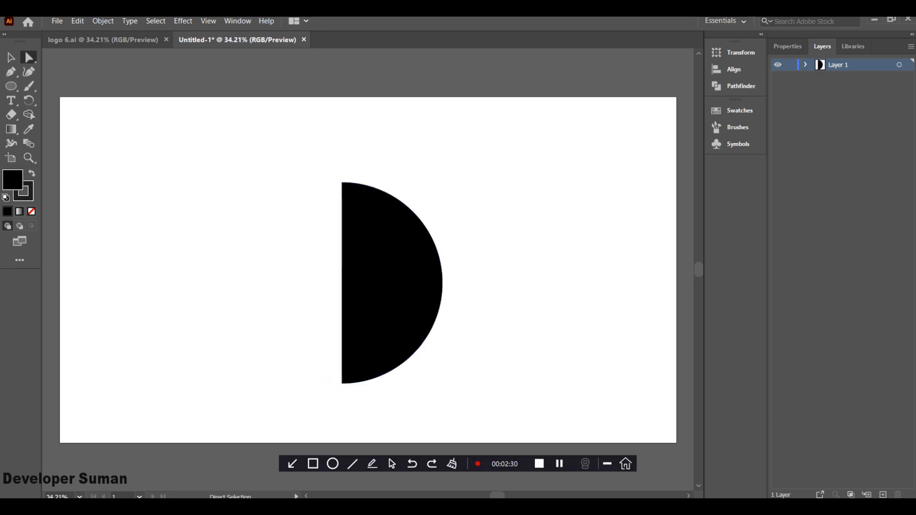
Apply the 3D Revolve effect to the half circle, revolving it 360° from its left edge
left_click_drag(292, 160, 505, 403)
left_click(237, 21)
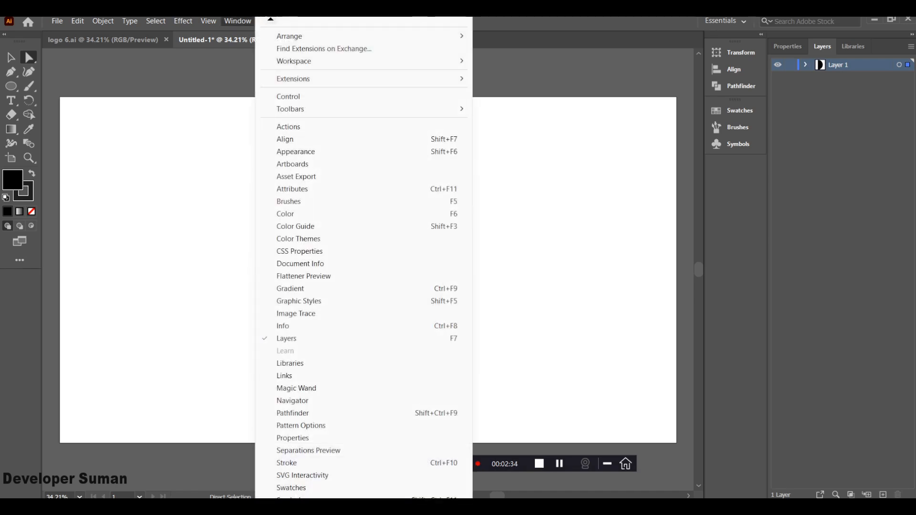
left_click(183, 21)
left_click(182, 21)
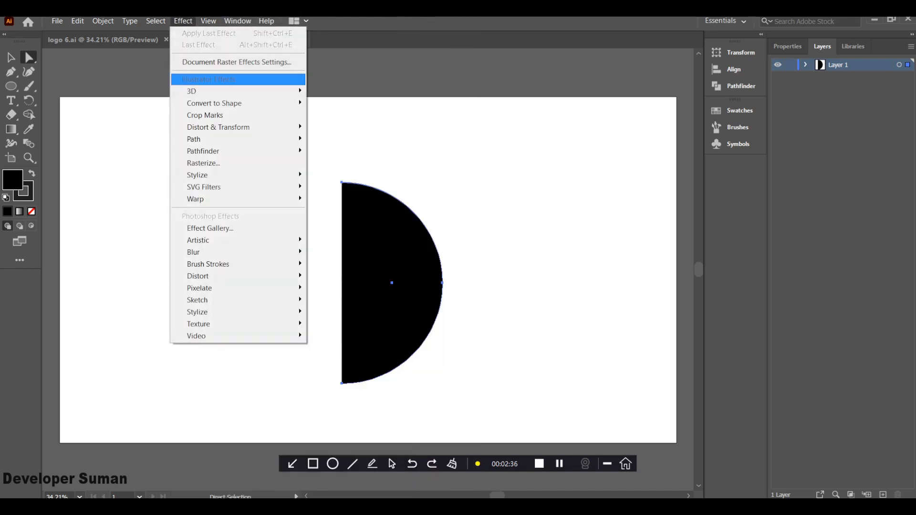
mouse_move(201, 92)
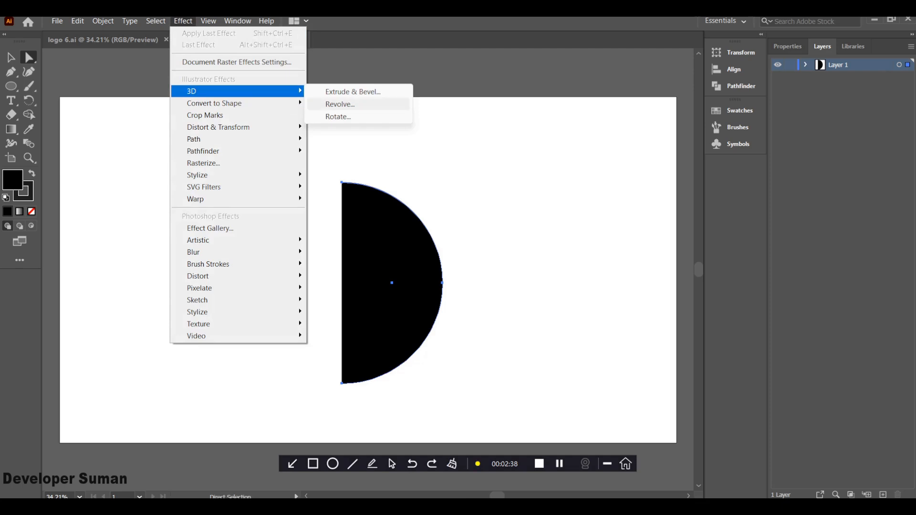
left_click(340, 104)
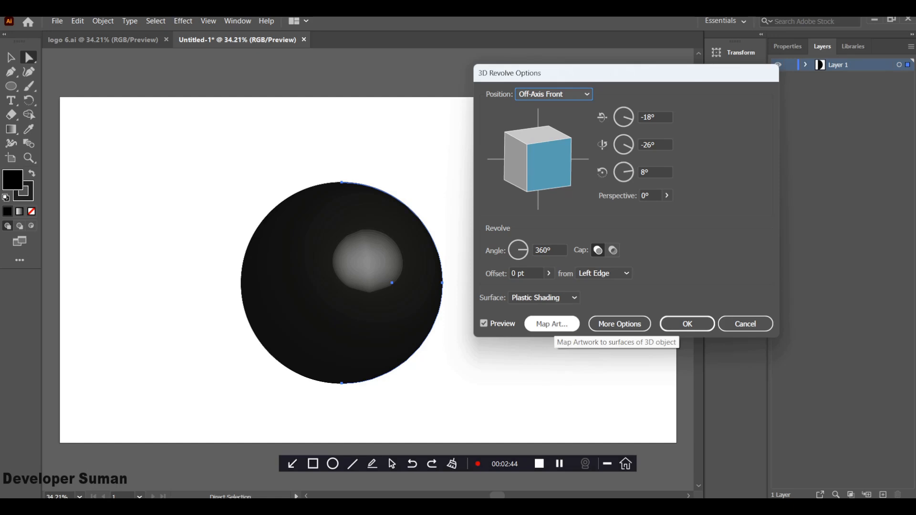
Map New Symbol onto surface 1 of 3 of the sphere, scaled to fit with Invisible Geometry enabled
left_click(551, 323)
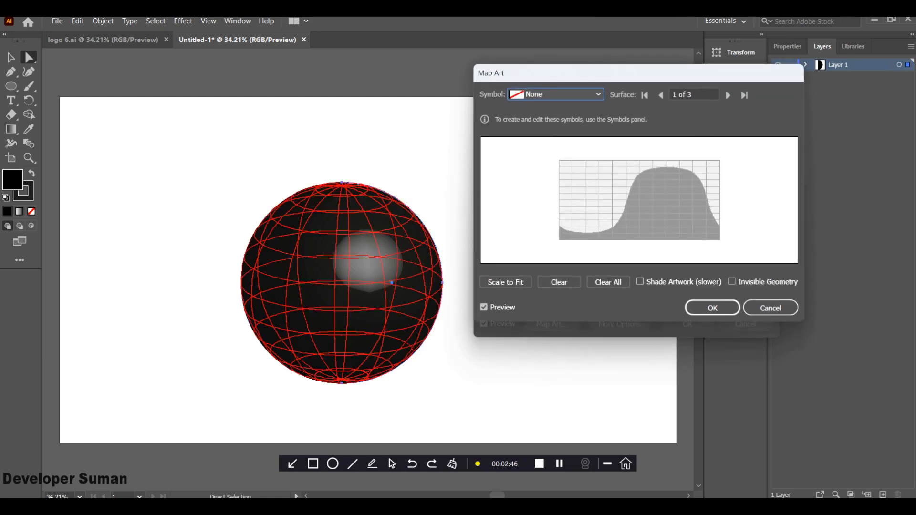
left_click(555, 94)
left_click(563, 198)
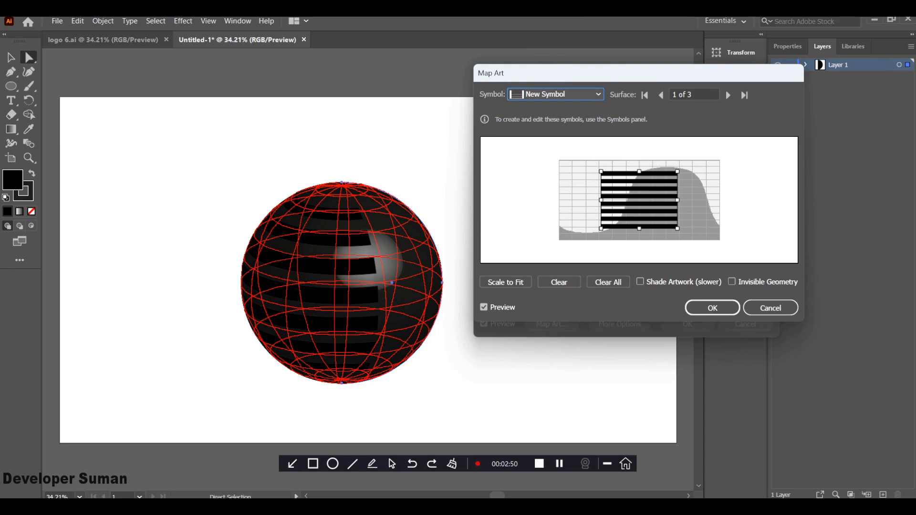
left_click(506, 282)
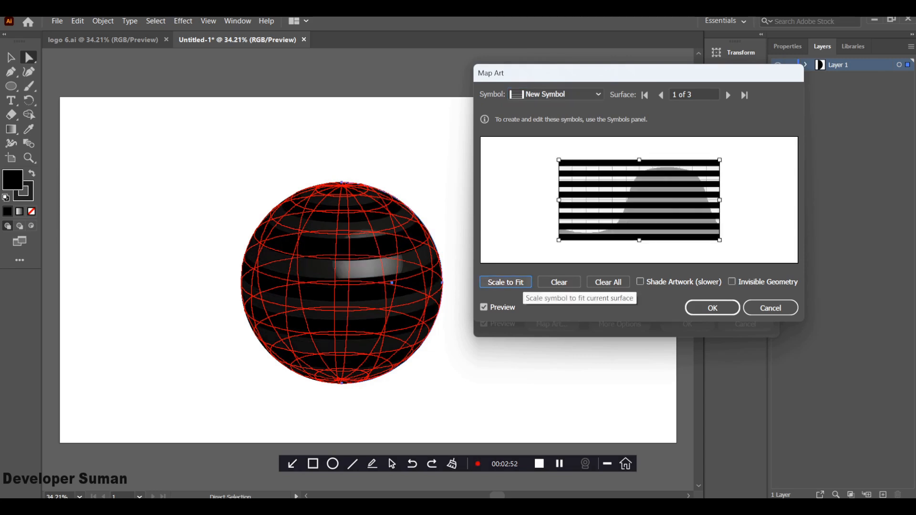
left_click(731, 281)
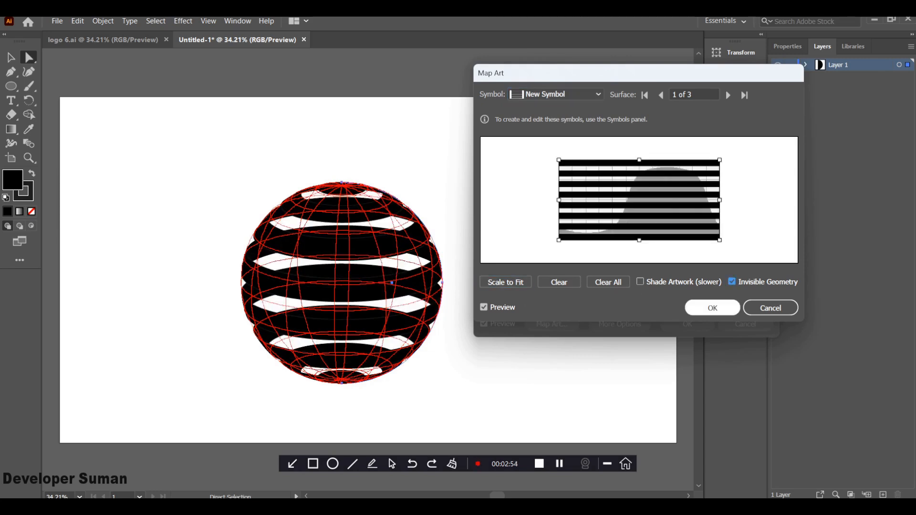
left_click(712, 307)
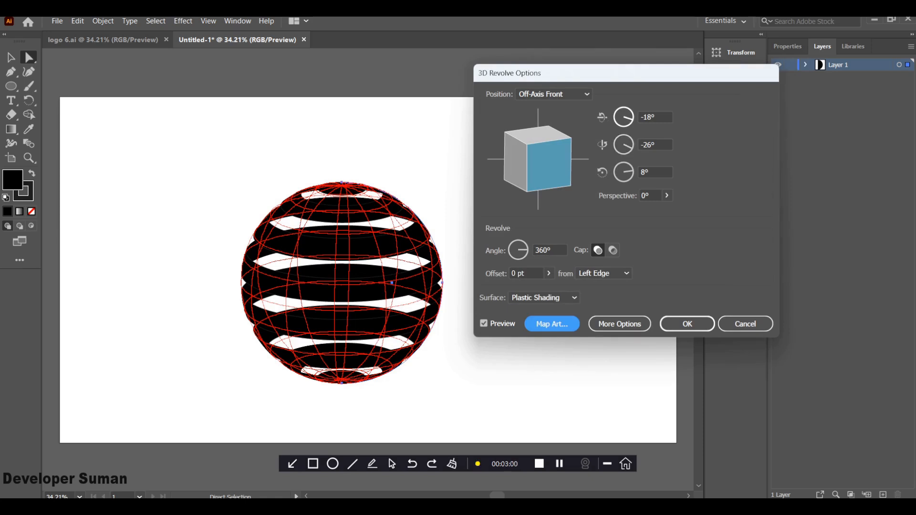
Set the sphere's rotation to -25° about the X axis and -23° about the Y axis
left_click_drag(655, 117, 639, 117)
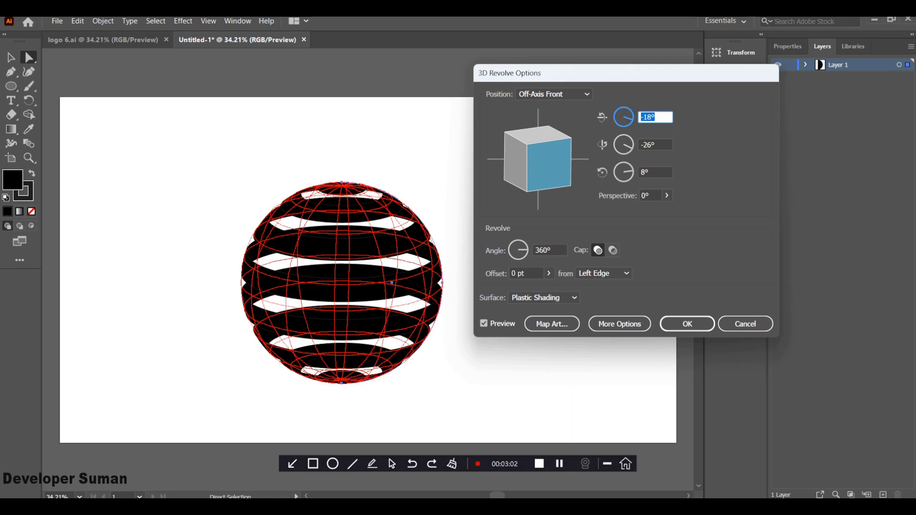
left_click(655, 117)
key("BackSpace")
key("BackSpace")
key("BackSpace")
type("25")
key("Tab")
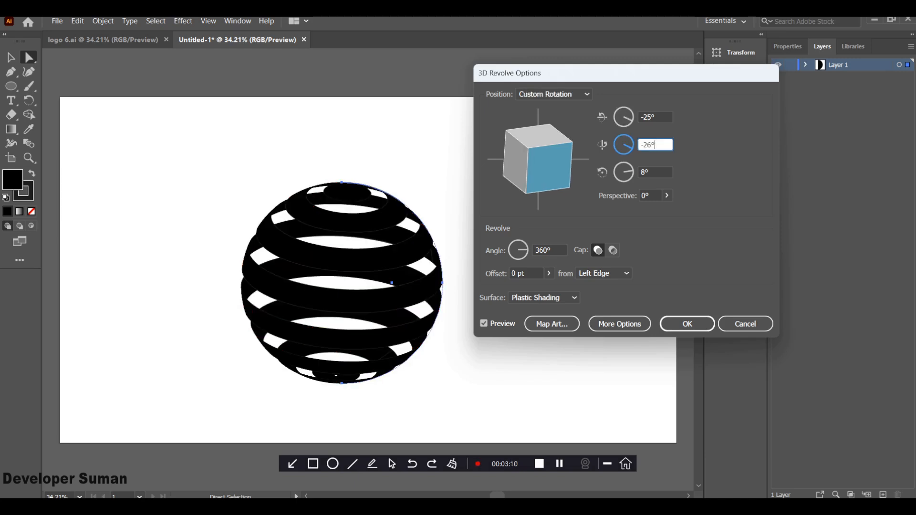
key("BackSpace")
key("BackSpace")
type("3")
key("Tab")
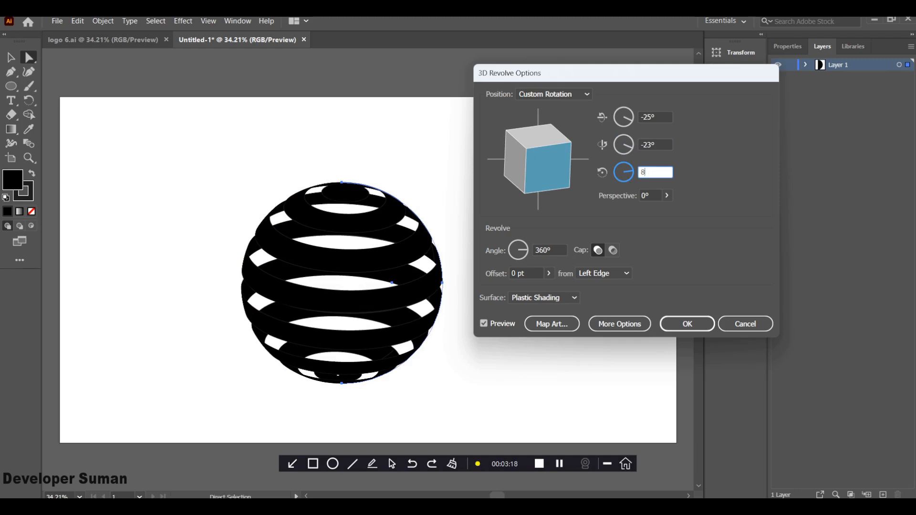
Set the revolved sphere's rotation to -15° about X, 10° about Y and 7° about Z, and apply the effect
key("BackSpace")
type("26")
left_click_drag(548, 167, 535, 168)
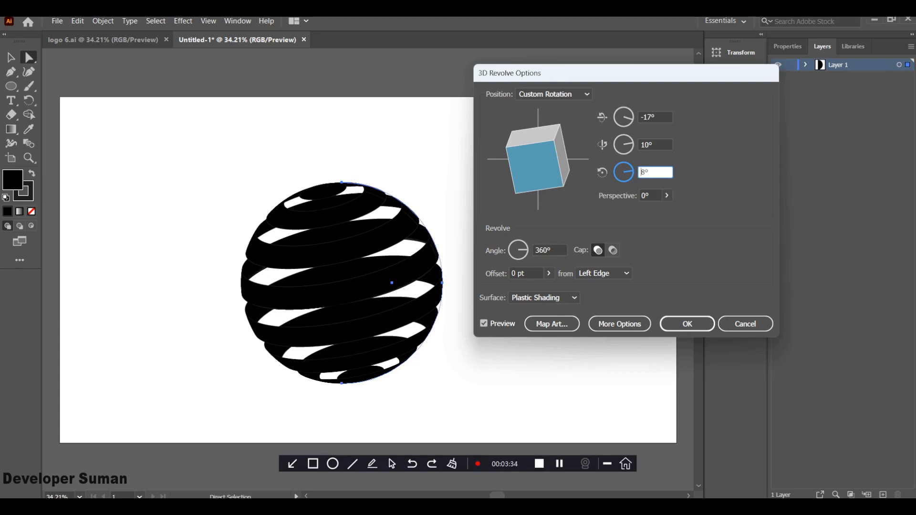
left_click_drag(534, 167, 534, 165)
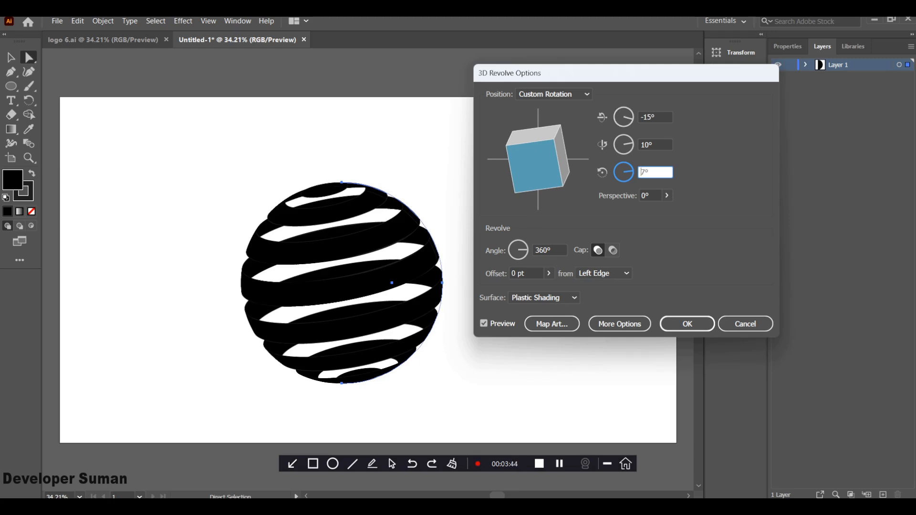
left_click(687, 324)
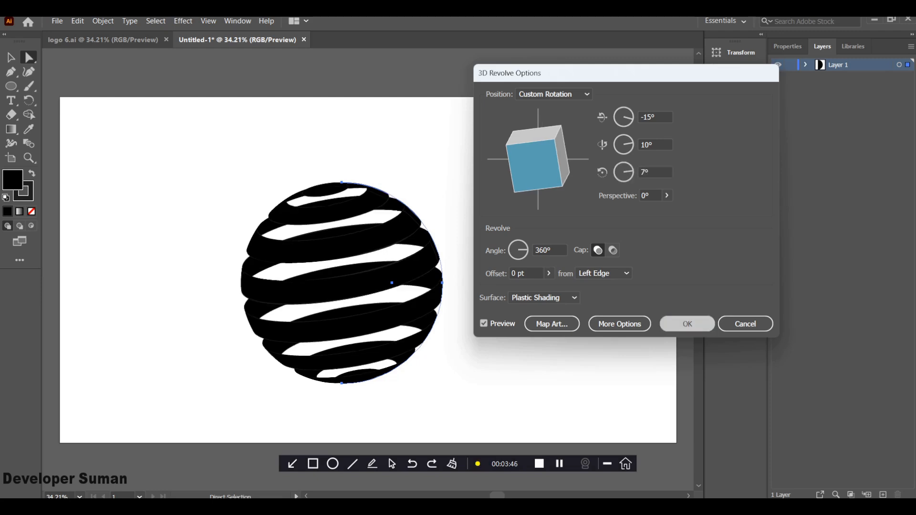
key("ctrl+shift+a")
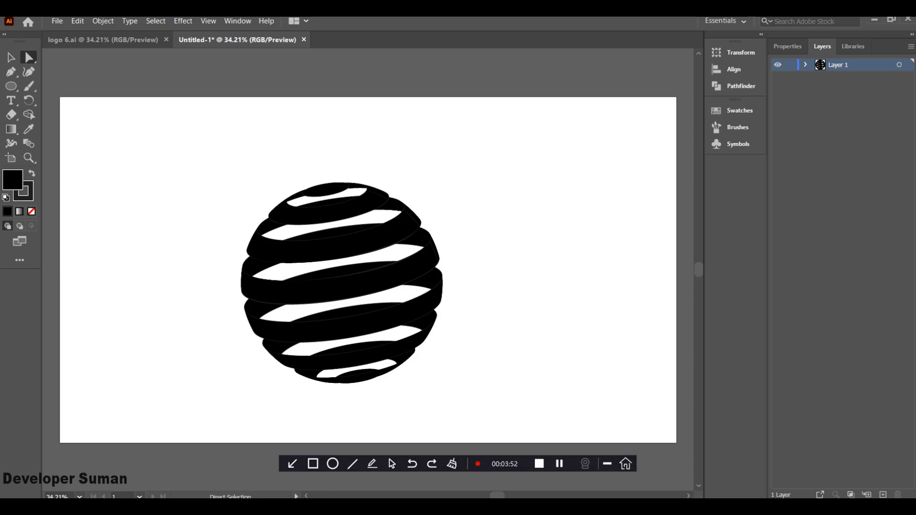
Select the striped sphere and expand its appearance into editable paths
key("v")
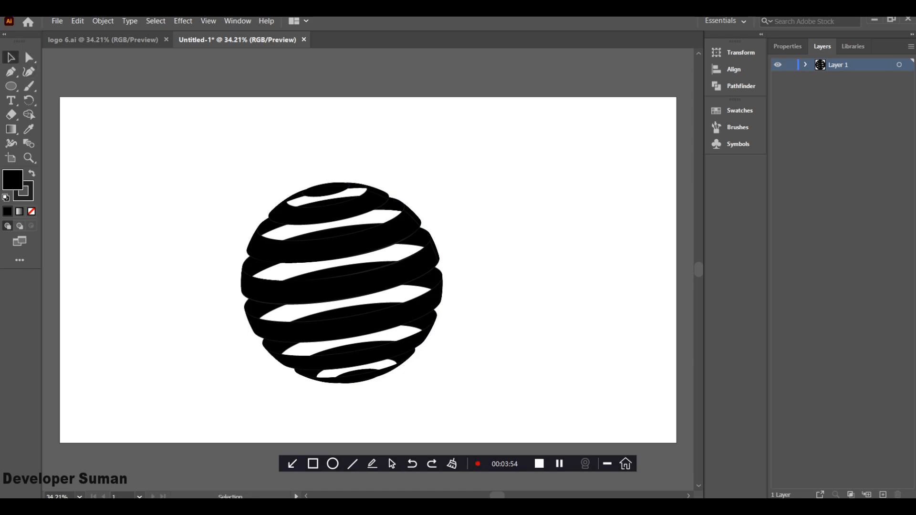
left_click_drag(176, 156, 501, 401)
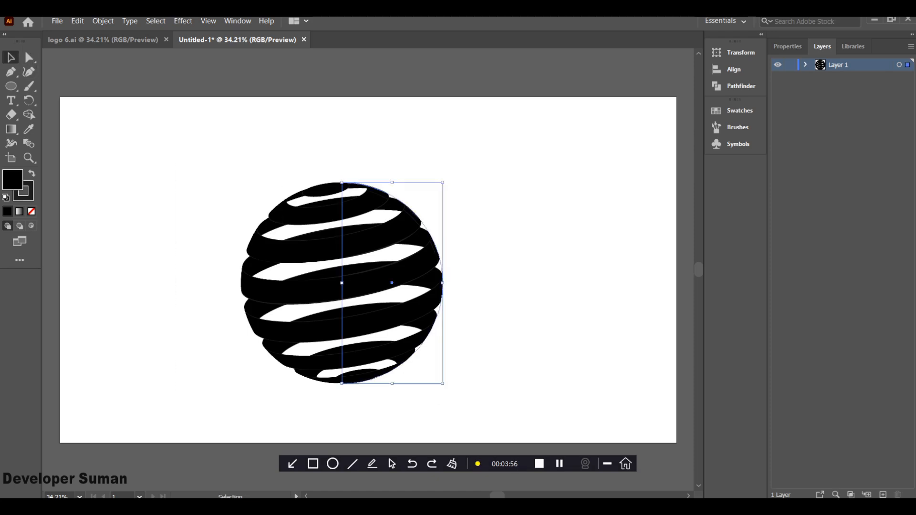
left_click(103, 21)
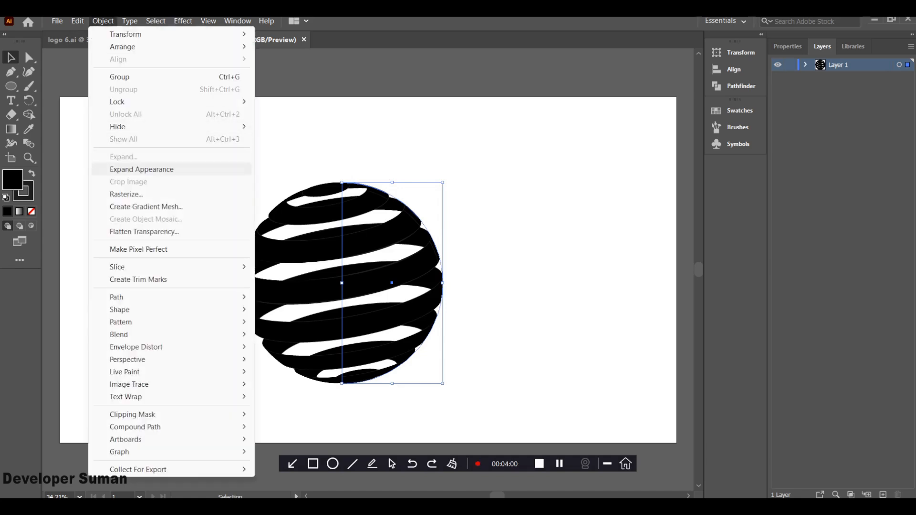
left_click(142, 169)
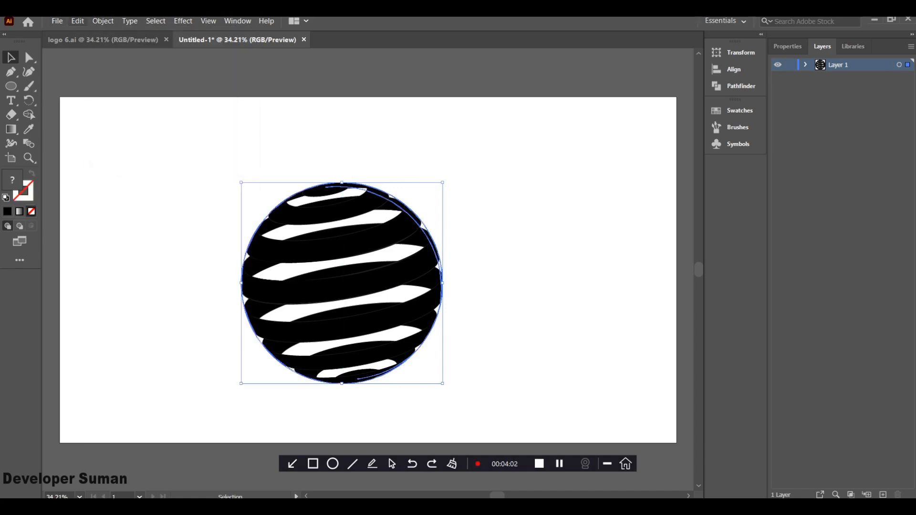
left_click(77, 21)
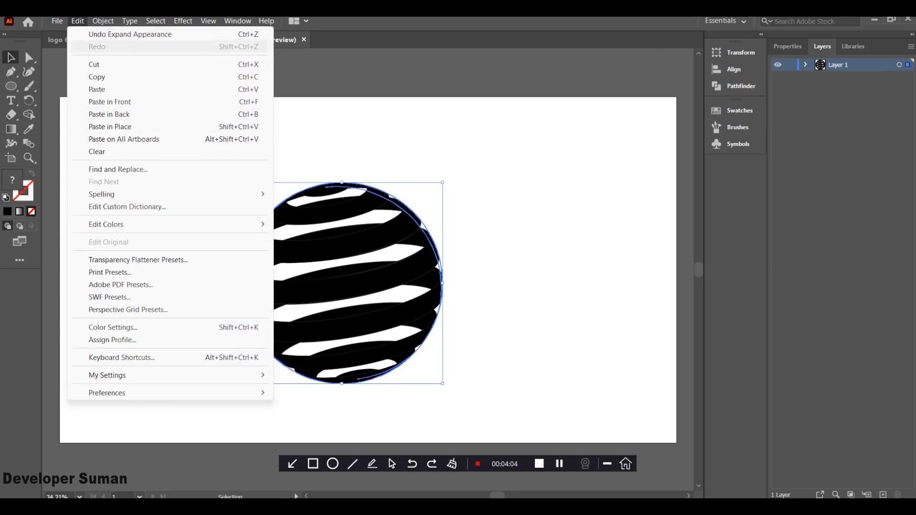
mouse_move(102, 21)
left_click(123, 157)
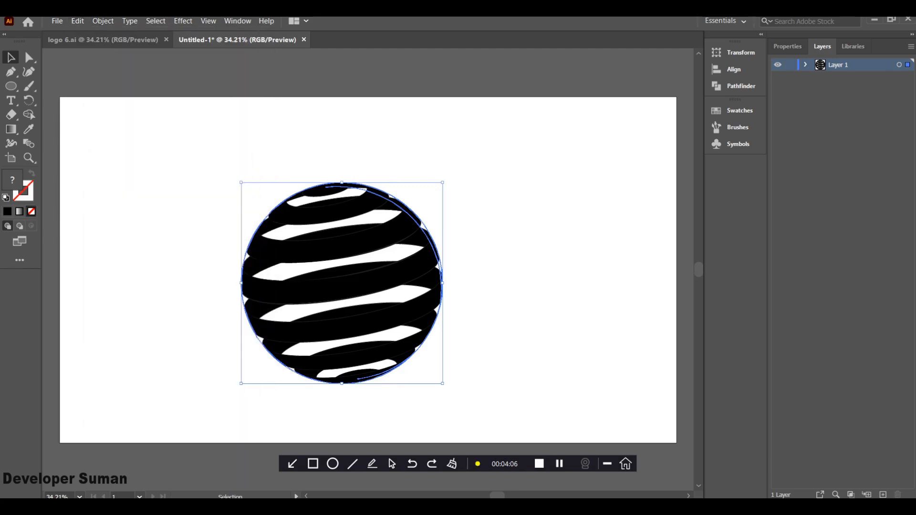
Ungroup the expanded sphere three times to separate its nested groups, and clear the selection
right_click(359, 249)
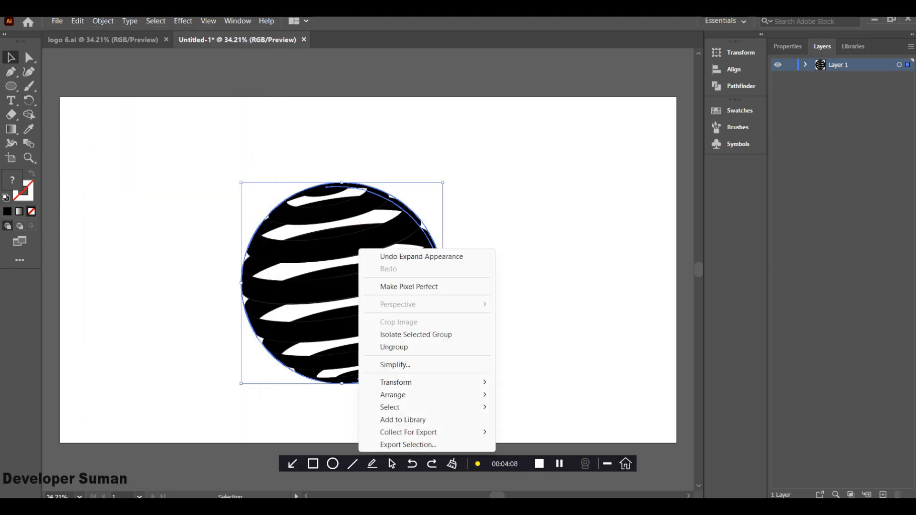
left_click(384, 346)
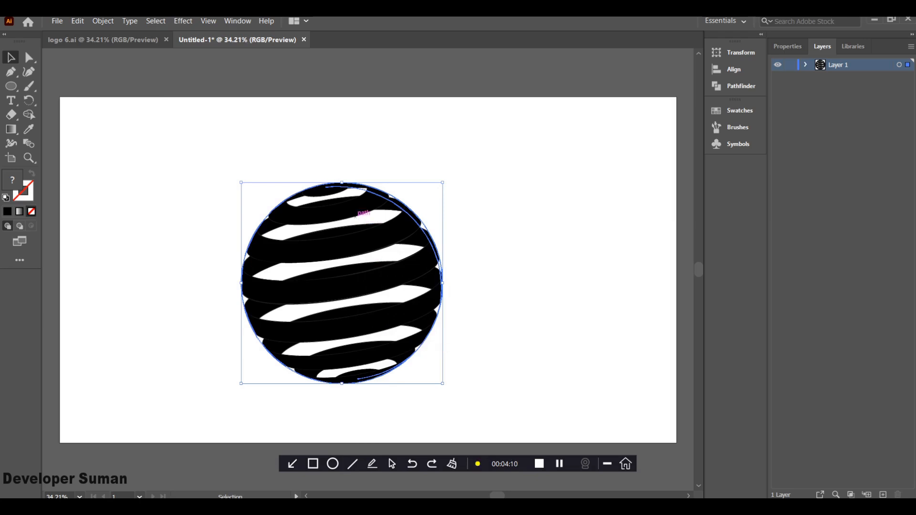
right_click(346, 212)
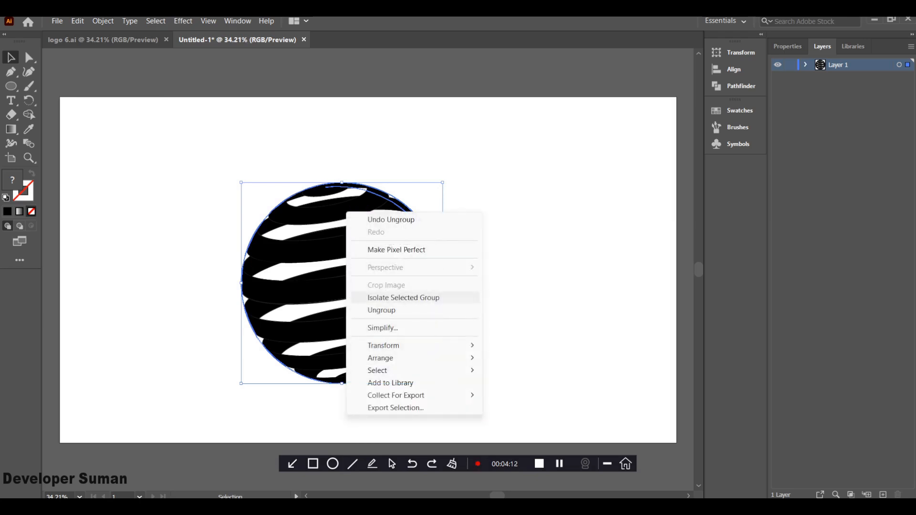
left_click(382, 310)
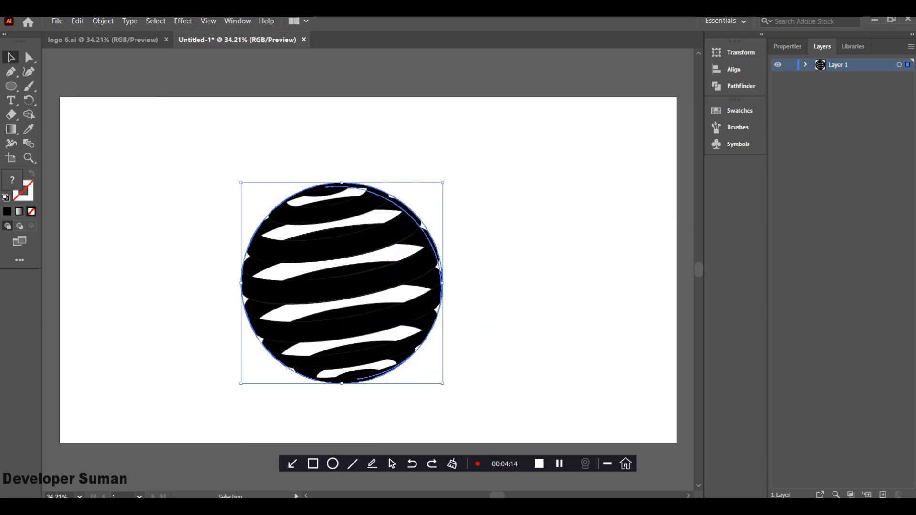
right_click(342, 240)
left_click(382, 313)
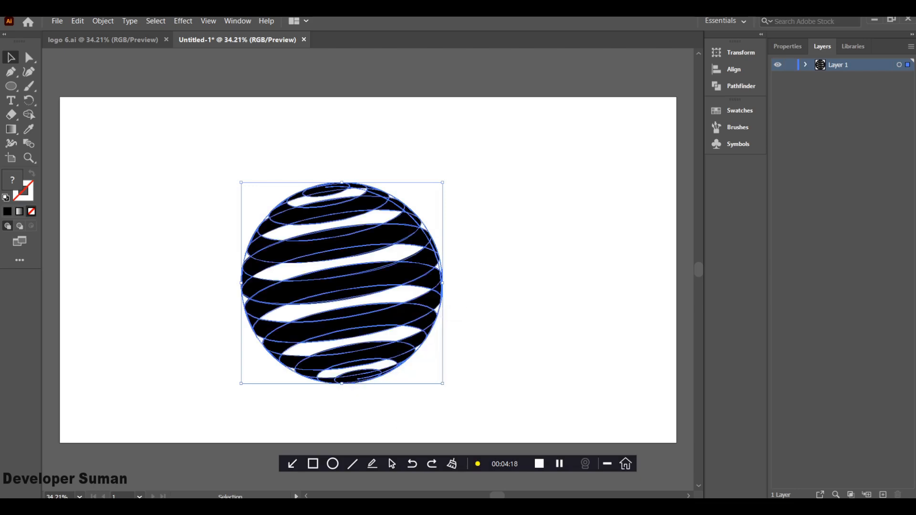
key("ctrl+shift+a")
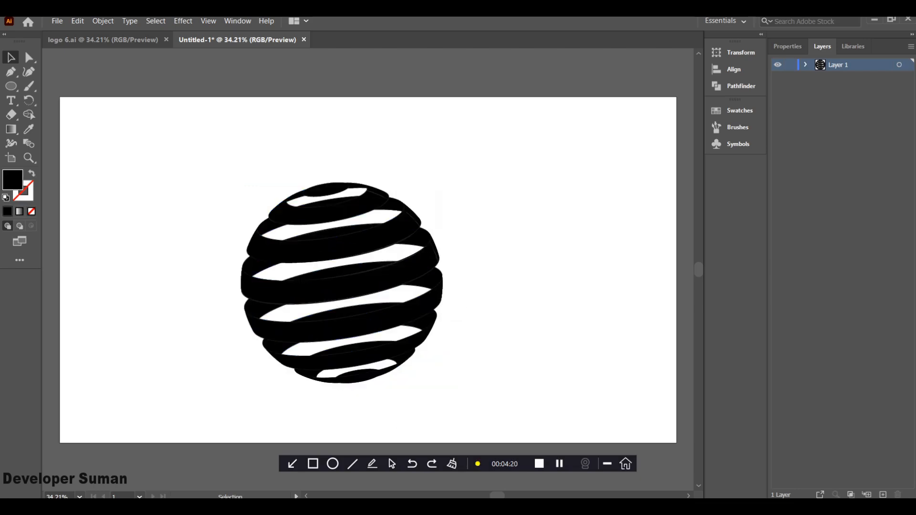
Select the sphere's front bands and apply the Shape Builder tool to the lowest band
key("ctrl+a")
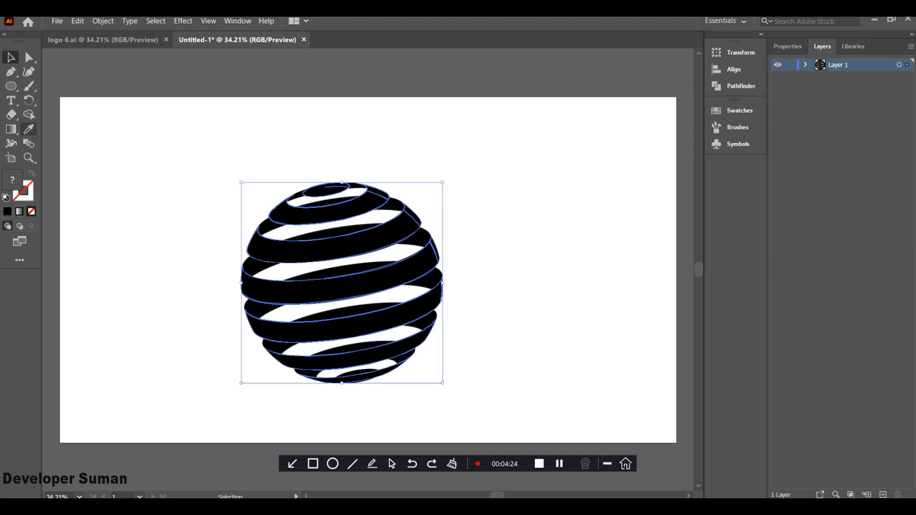
key("shift+m")
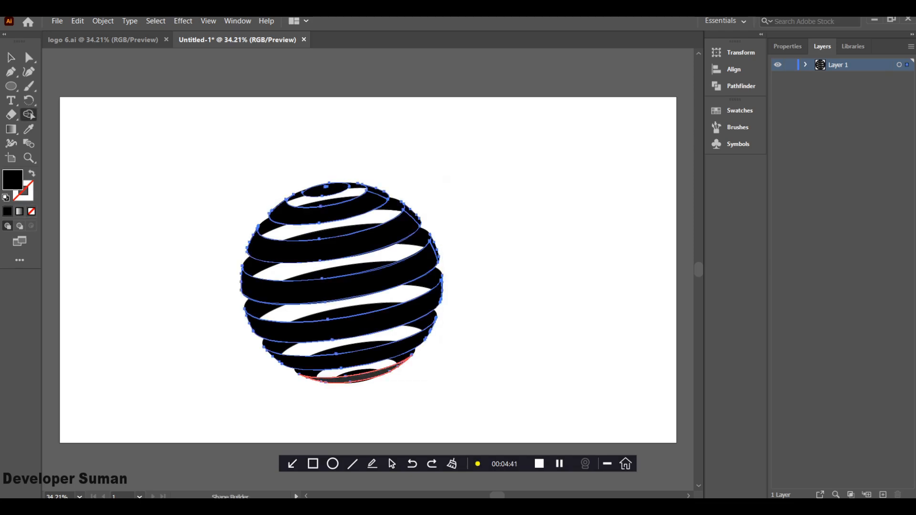
left_click(363, 376)
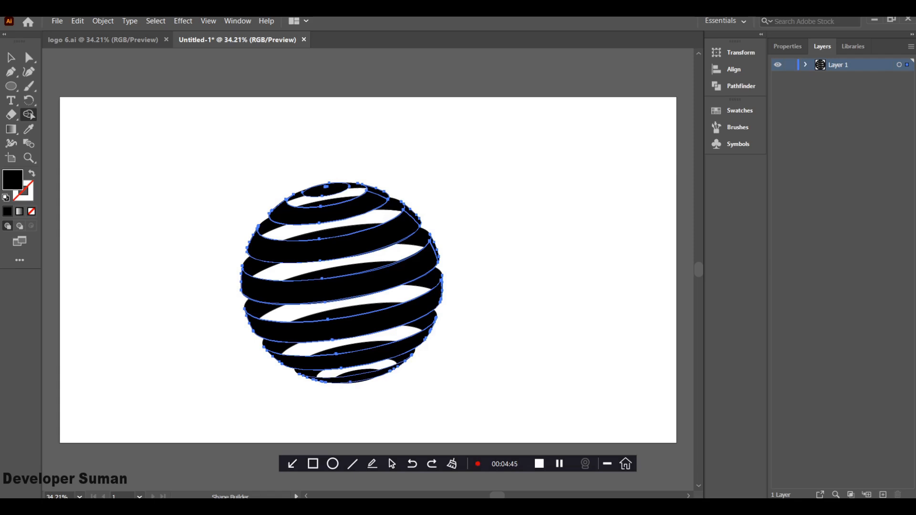
key("v")
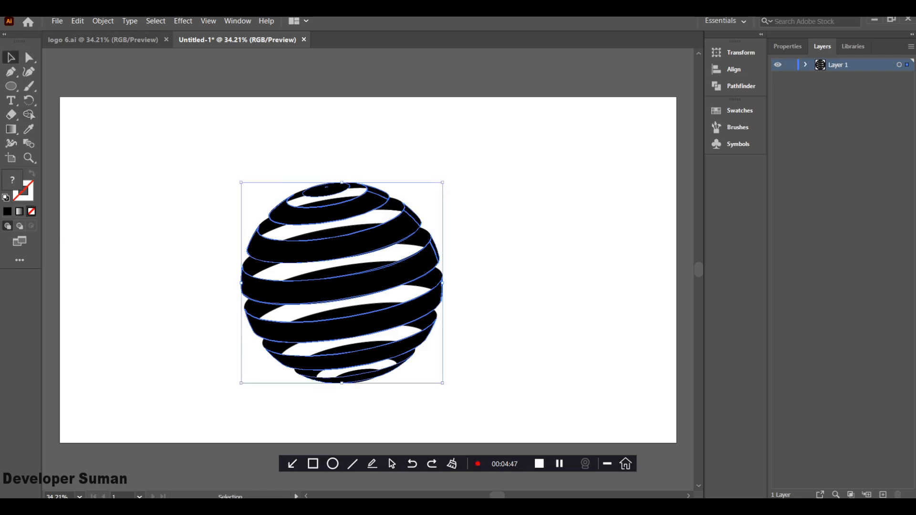
key("ctrl+shift+a")
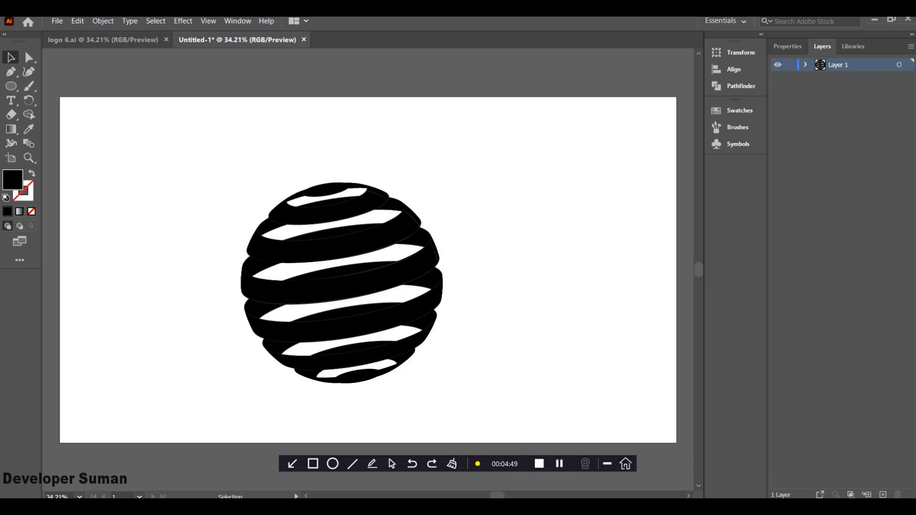
Fill the sphere's front bands with a linear gradient running from red to black
key("ctrl+a")
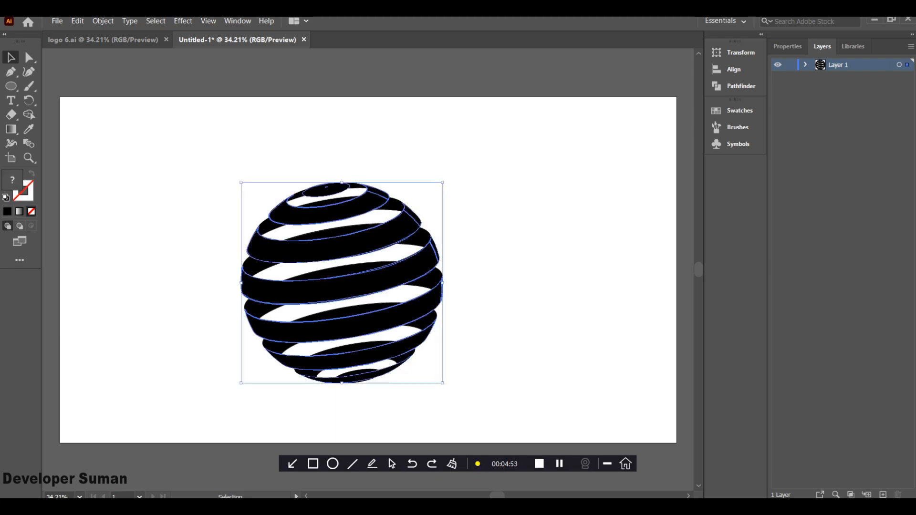
left_click(19, 212)
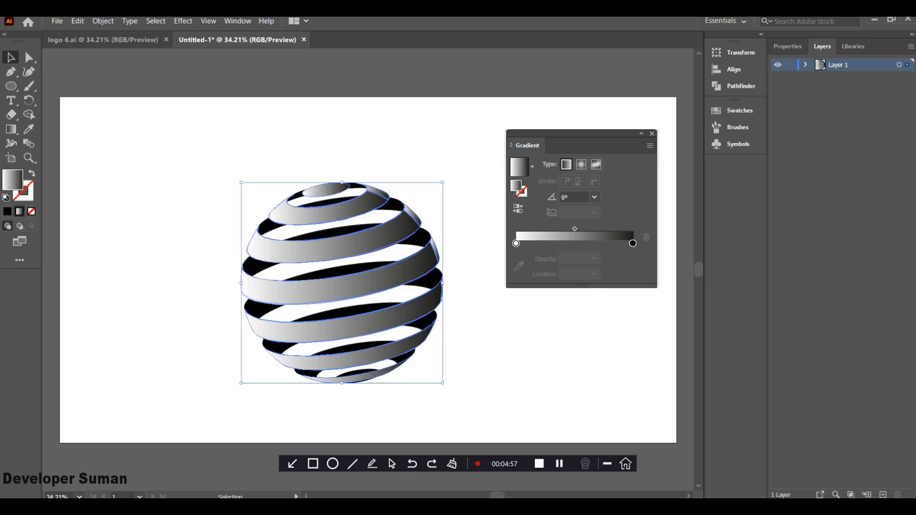
double_click(516, 244)
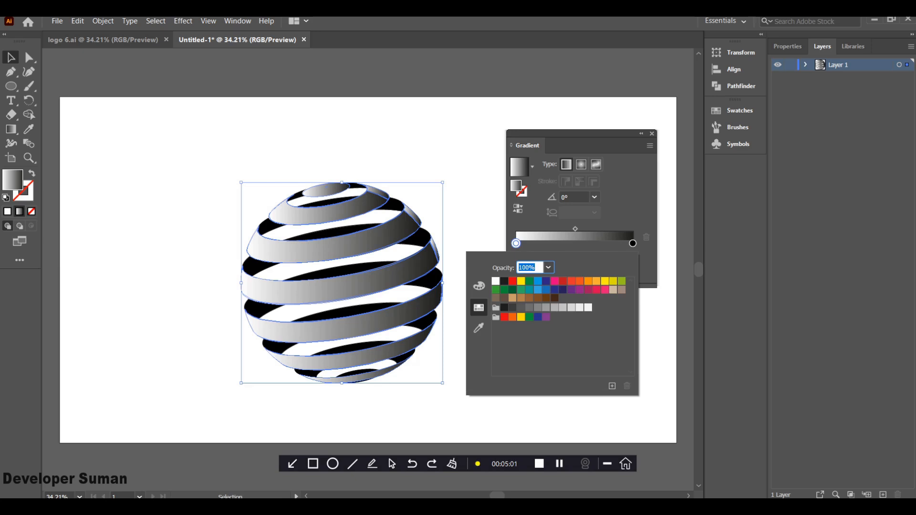
left_click(563, 281)
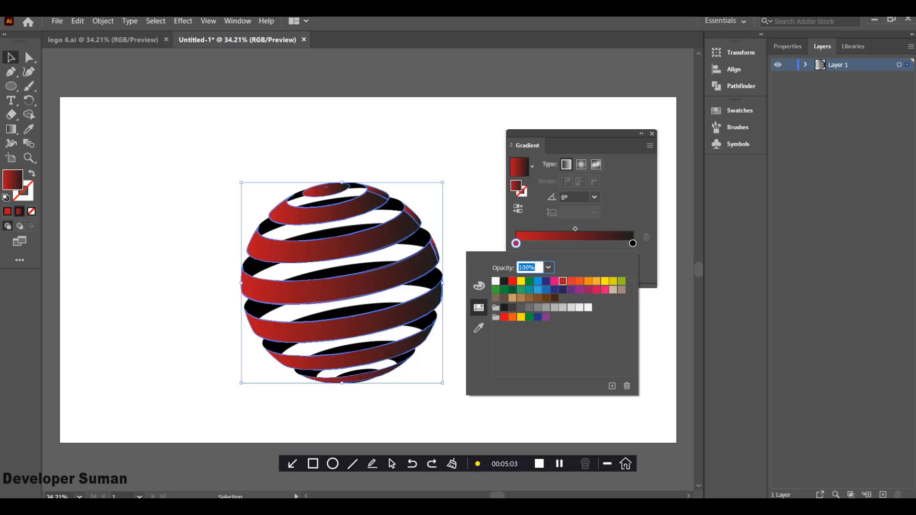
key("Escape")
key("ctrl+shift+a")
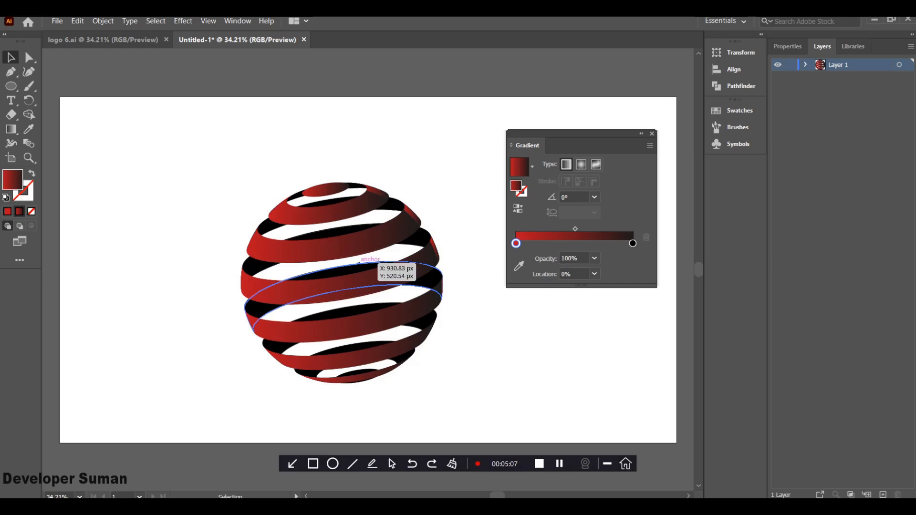
Fill the sphere's back bands with a white-to-black linear gradient and set its midpoint location to 70%
left_click(359, 263)
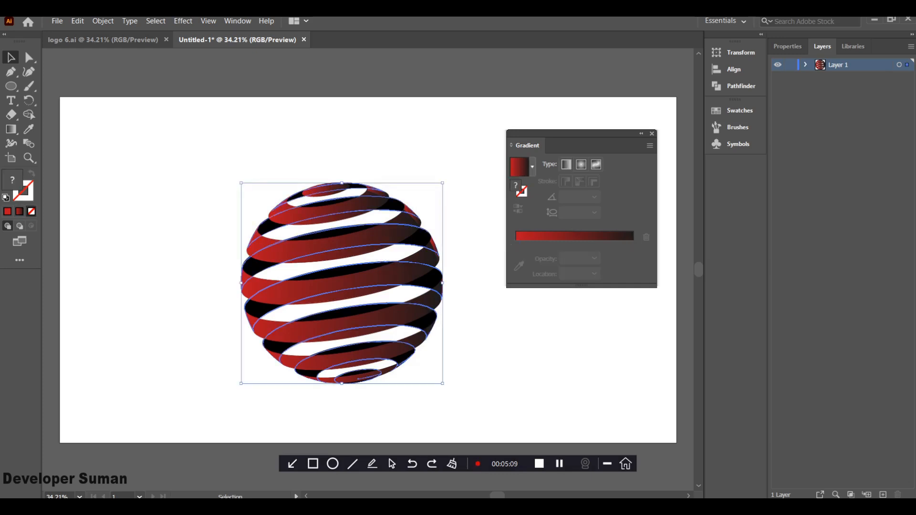
left_click(531, 166)
left_click(465, 189)
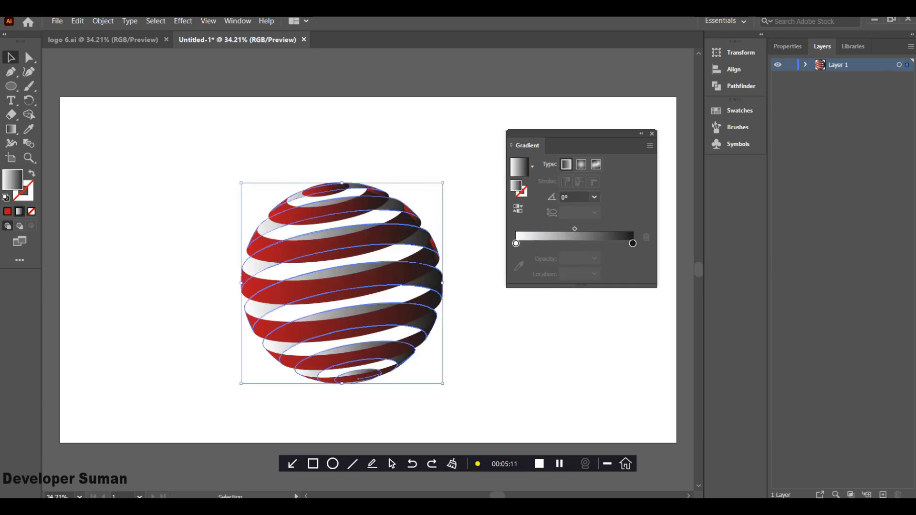
mouse_move(575, 229)
left_mouse_down()
mouse_move(619, 229)
mouse_move(598, 229)
left_mouse_up()
key("ctrl+shift+a")
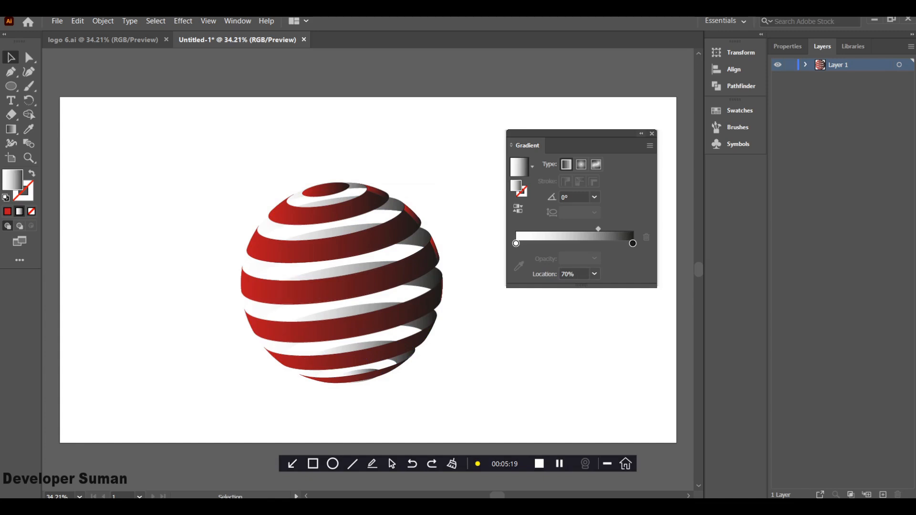
left_click(641, 133)
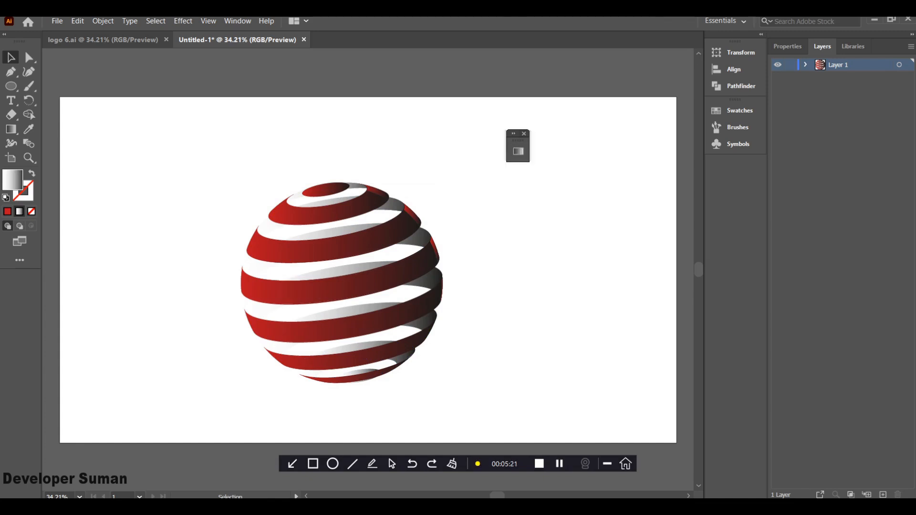
left_click(524, 133)
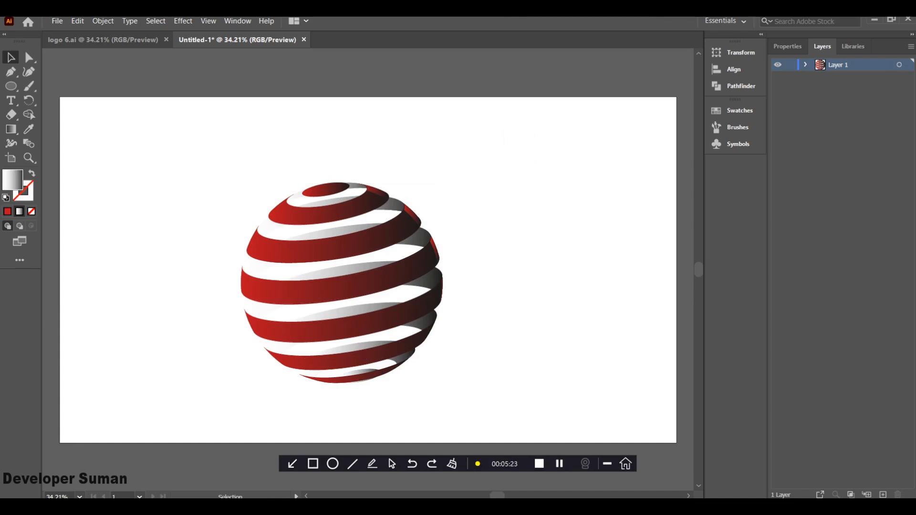
Draw a rectangle covering the whole artboard and fill it with a light purple tint from the Color Guide
left_click_drag(11, 86, 678, 443)
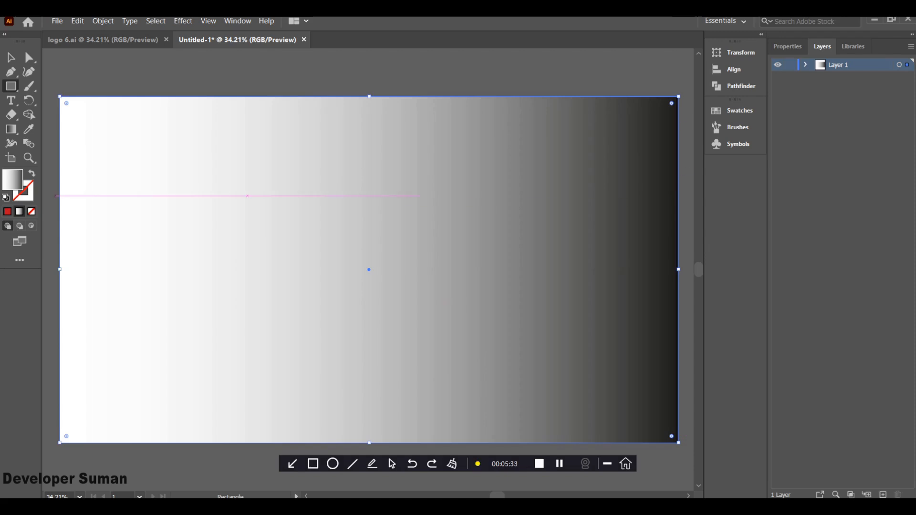
left_click(7, 211)
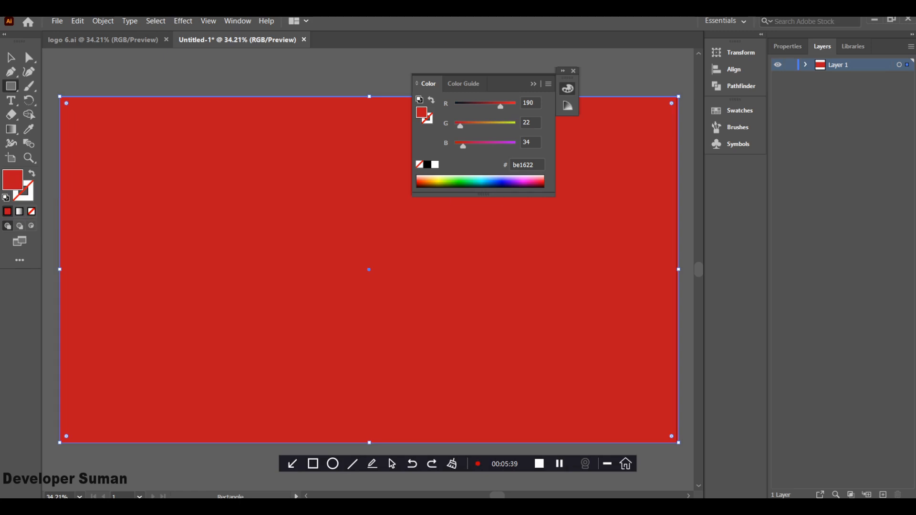
left_click_drag(449, 183, 517, 182)
left_click(567, 105)
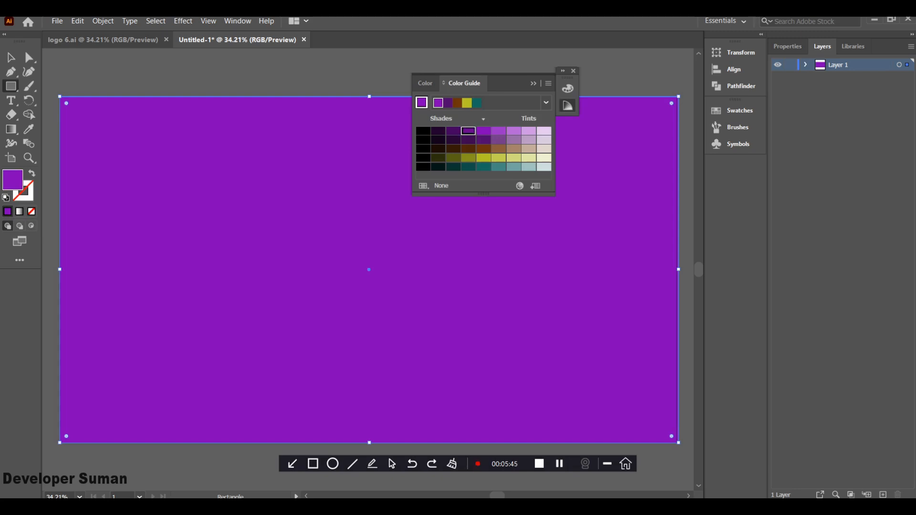
left_click(498, 131)
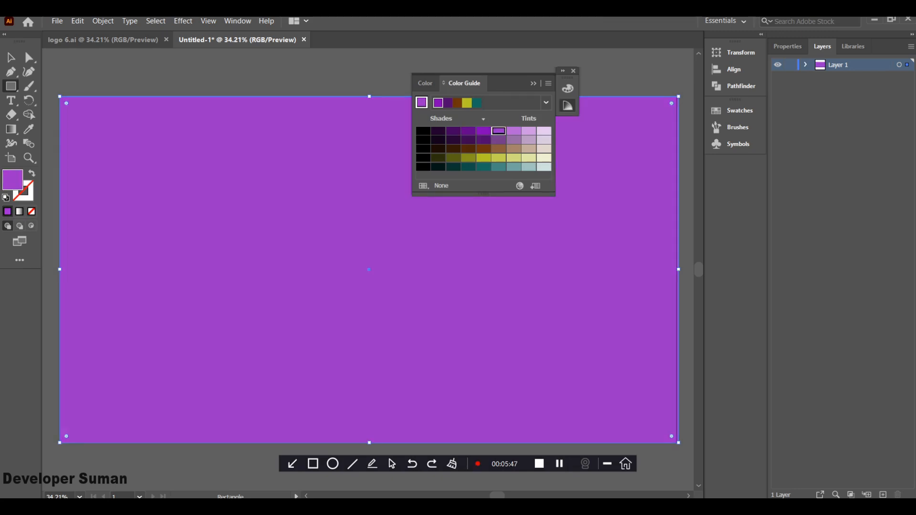
Change the background rectangle's fill to the next lighter purple tint and close the Color Guide
left_click(513, 131)
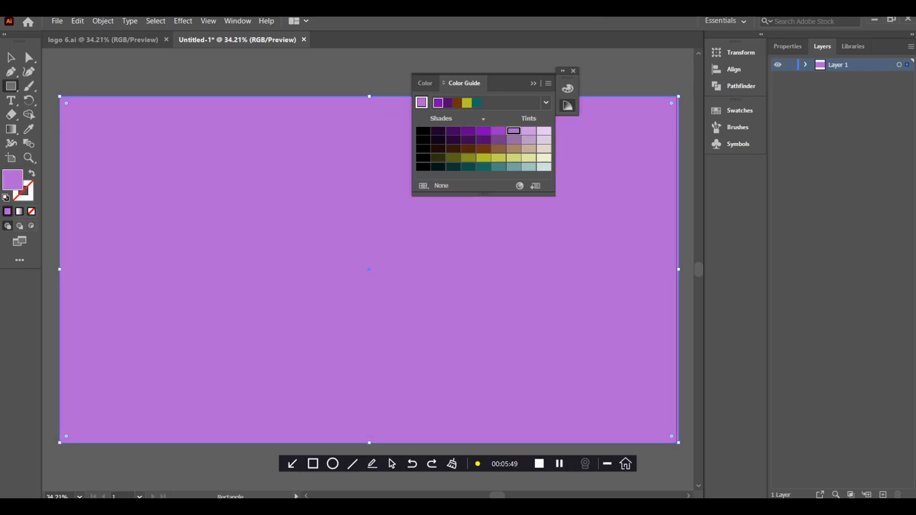
left_click(589, 214)
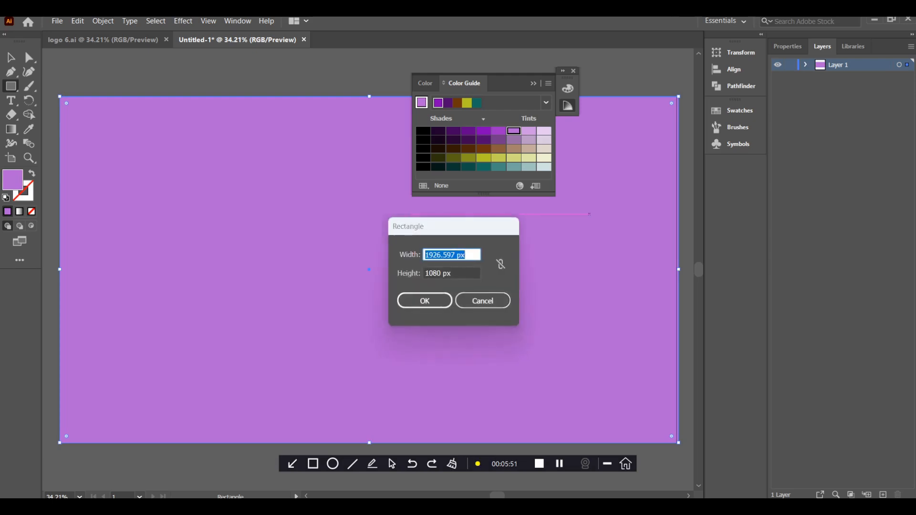
left_click(482, 300)
left_click(573, 71)
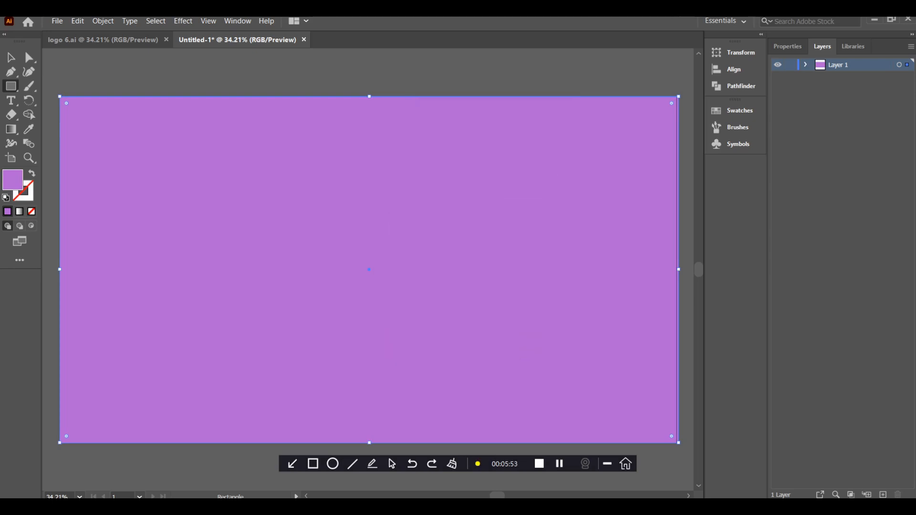
right_click(478, 187)
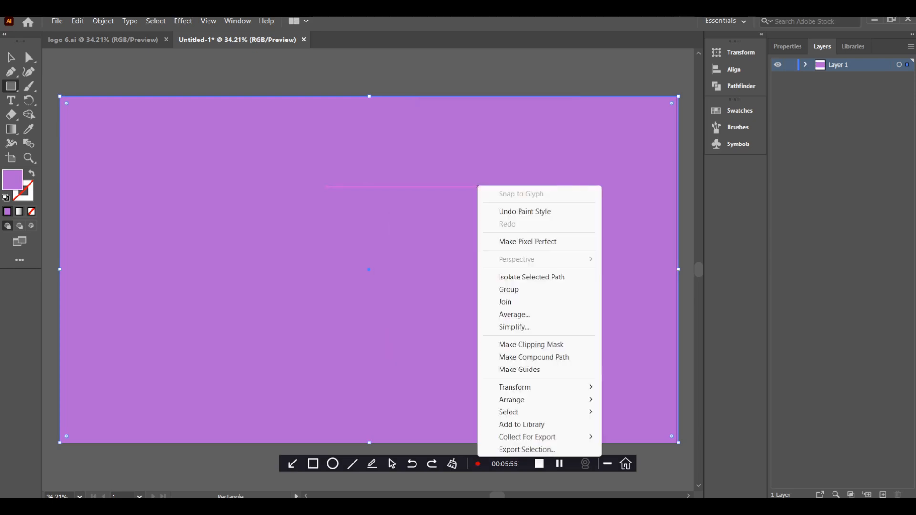
left_click(478, 186)
left_click(482, 300)
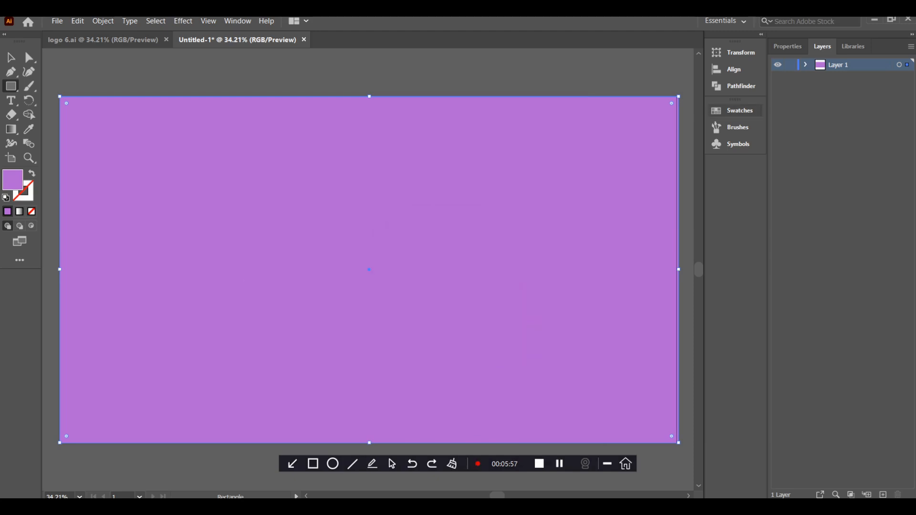
Send the purple background rectangle to the back, behind the striped sphere, and switch to the Selection tool
left_click(787, 46)
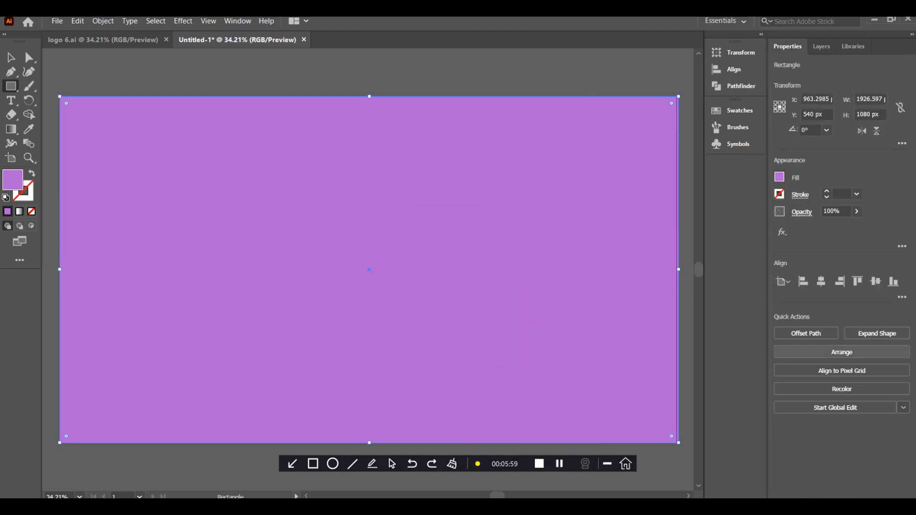
left_click(841, 352)
left_click(810, 396)
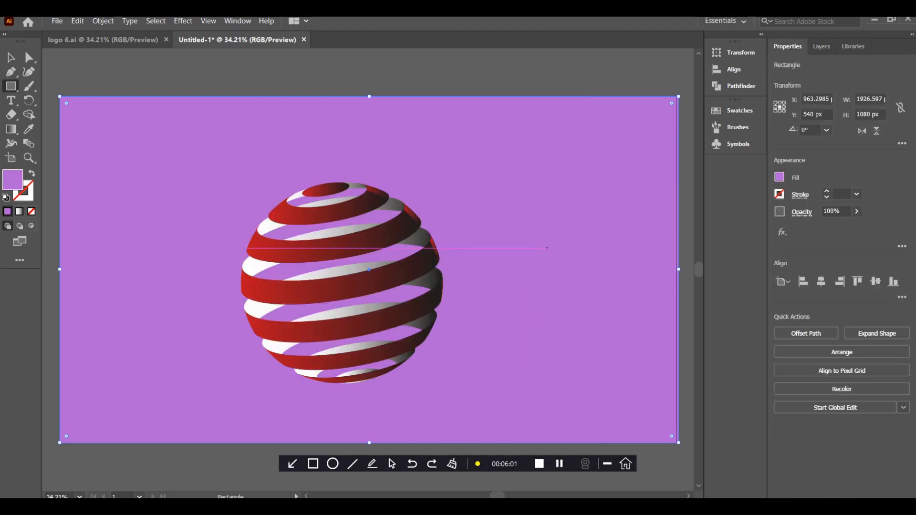
key("v")
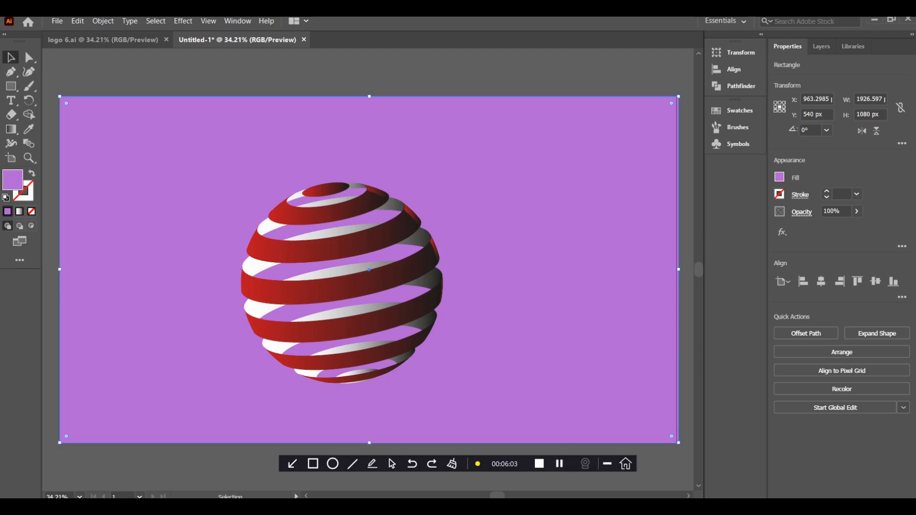